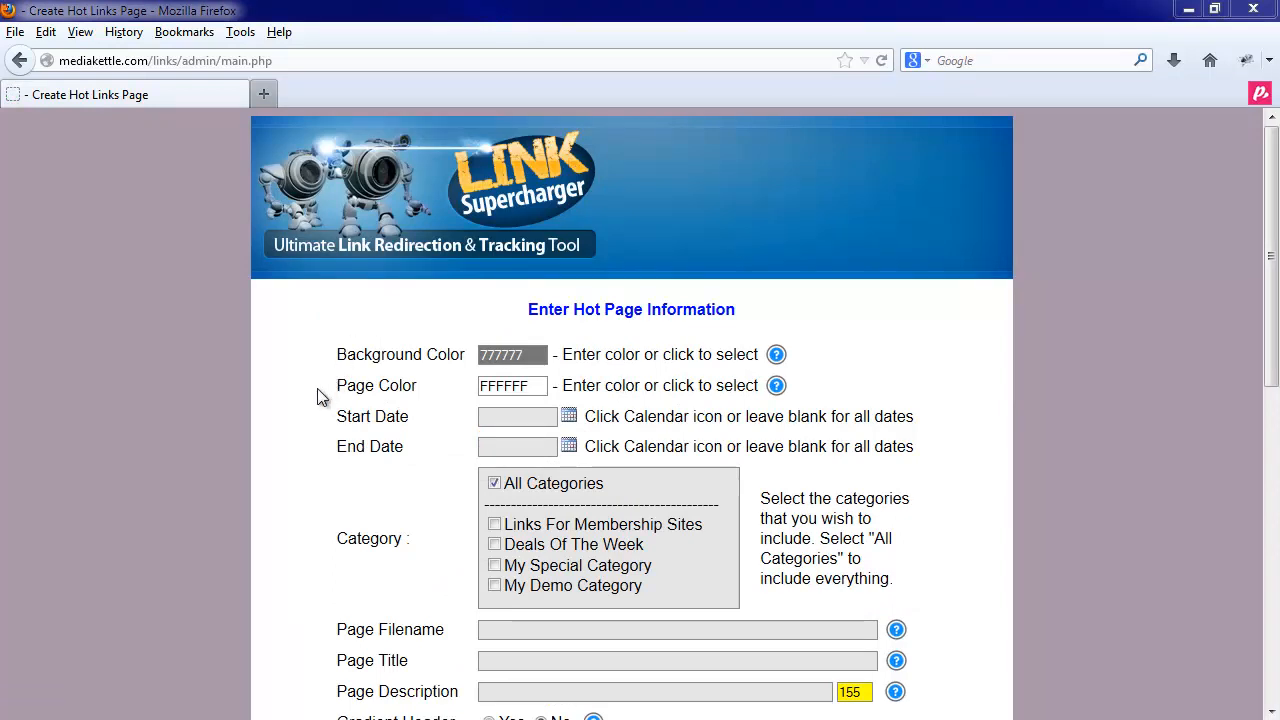
Set the hot page's background color to dark gray 404040
scroll(318, 400, "down", 10)
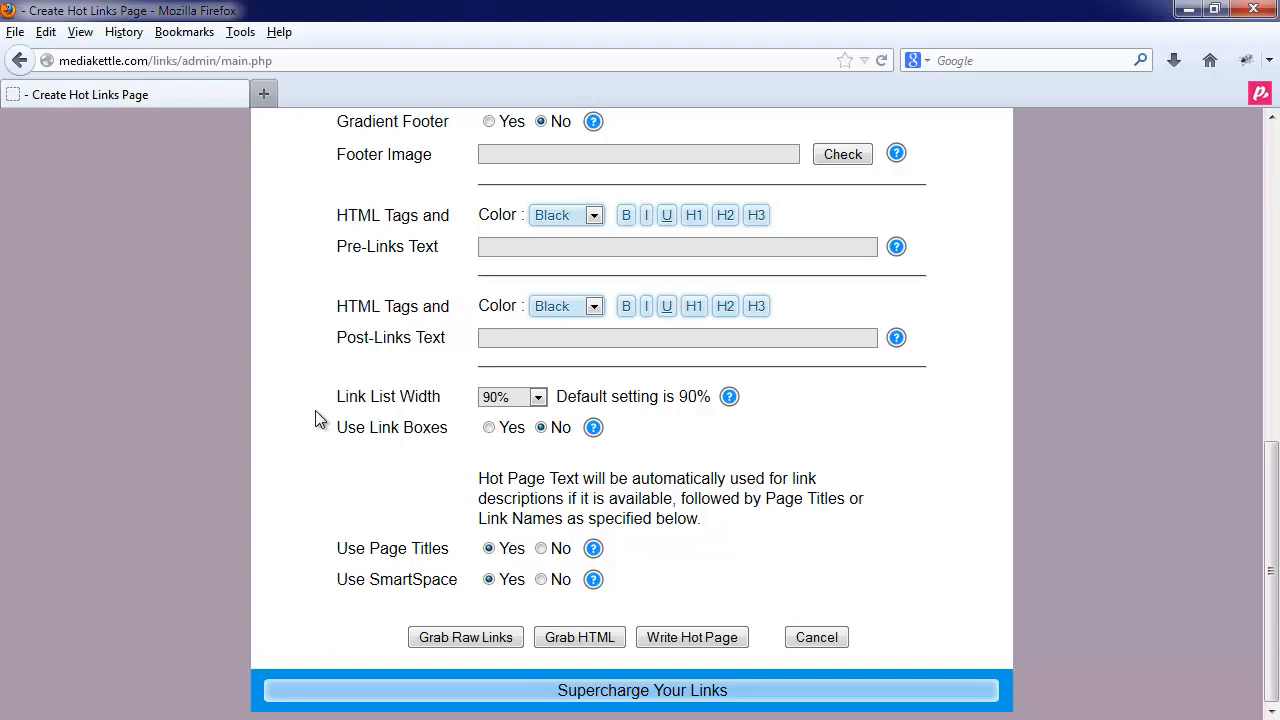
scroll(318, 418, "up", 10)
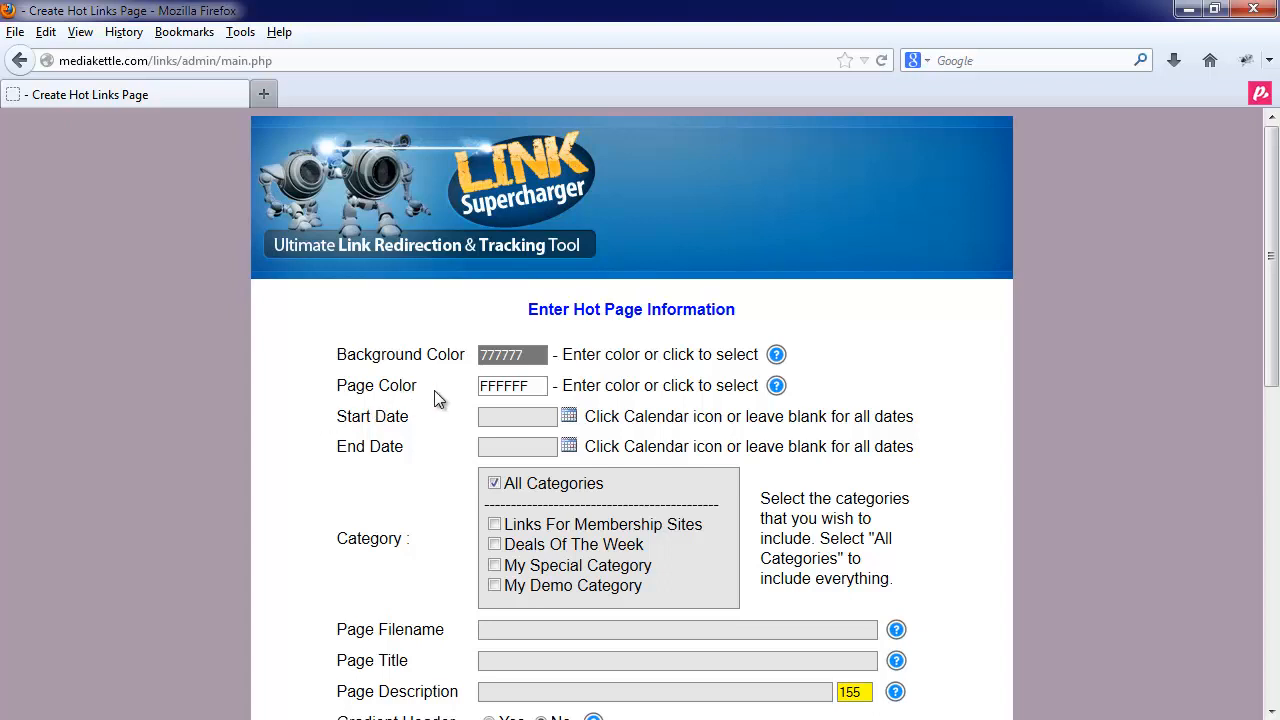
left_click(512, 356)
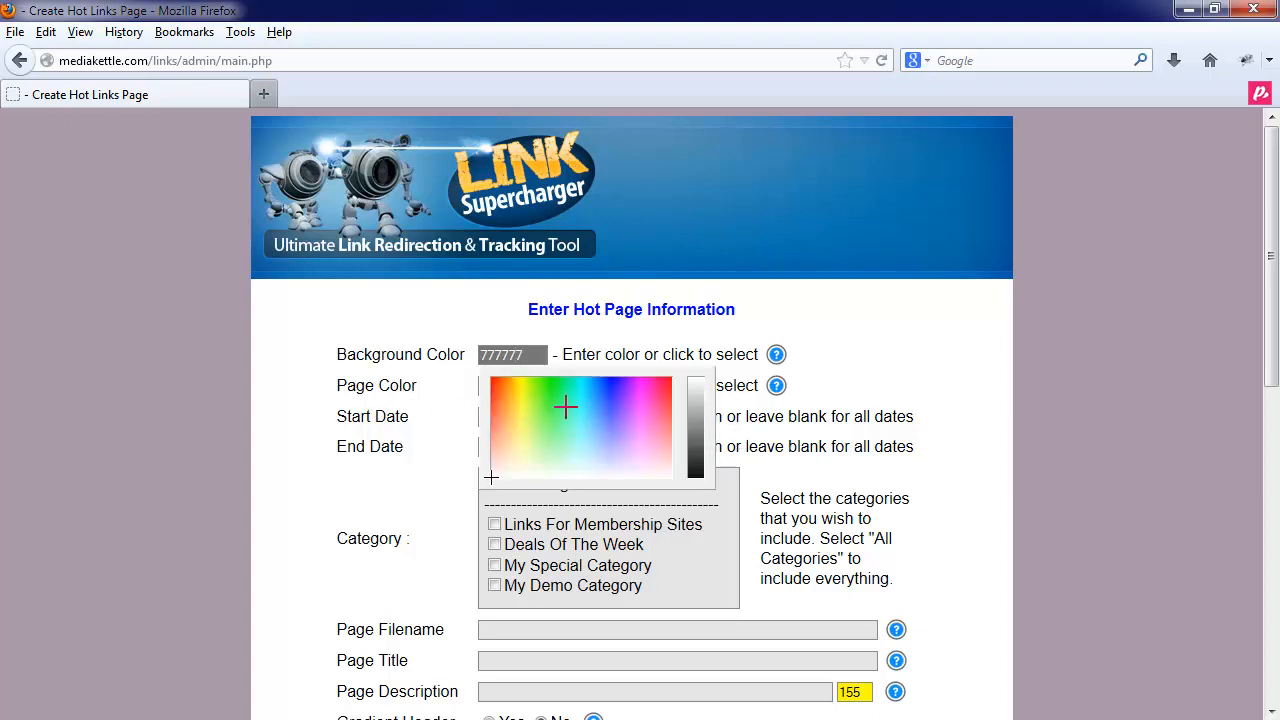
left_click(702, 462)
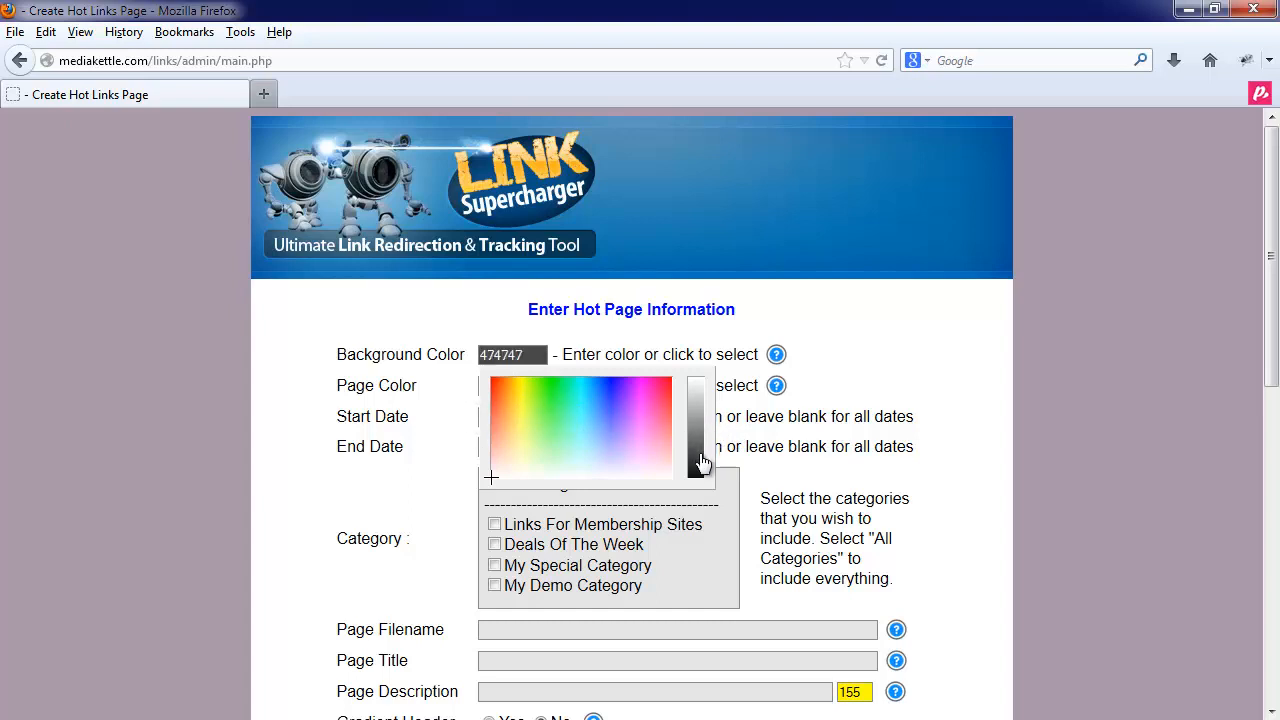
left_click_drag(702, 462, 701, 465)
left_click(305, 344)
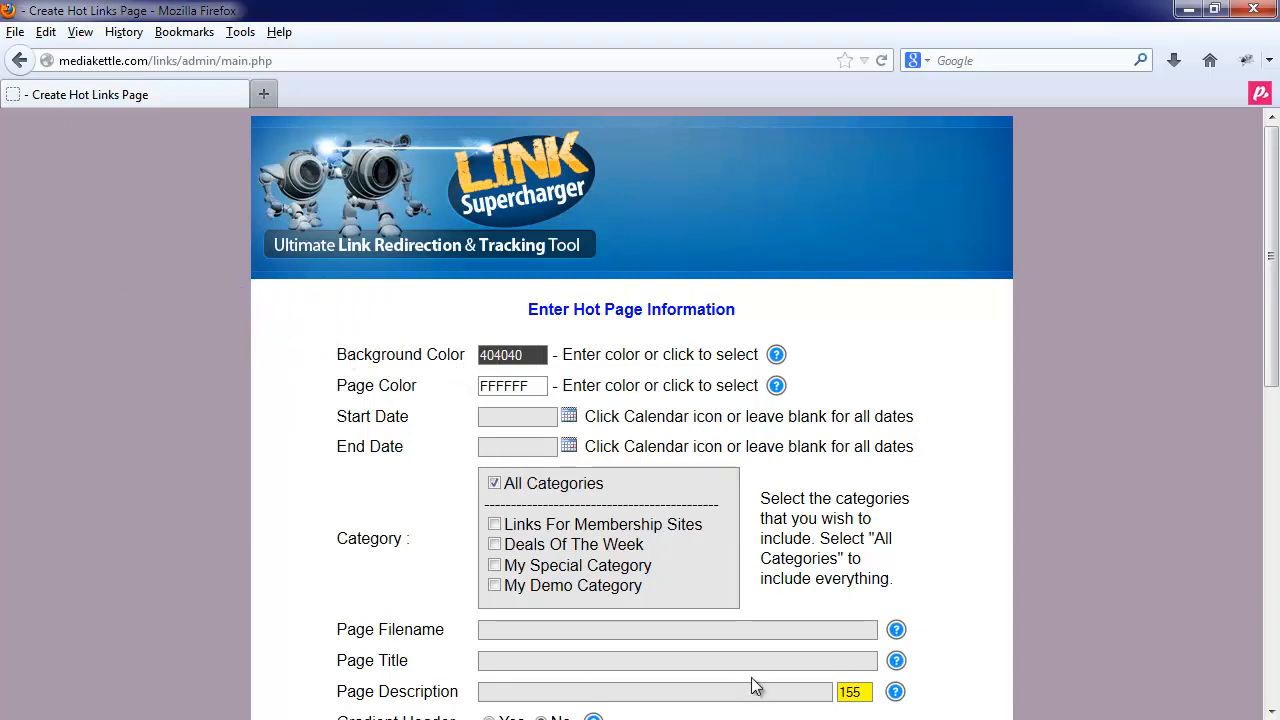
View the page color choices and the date calendar without choosing a new color or date
left_click(508, 386)
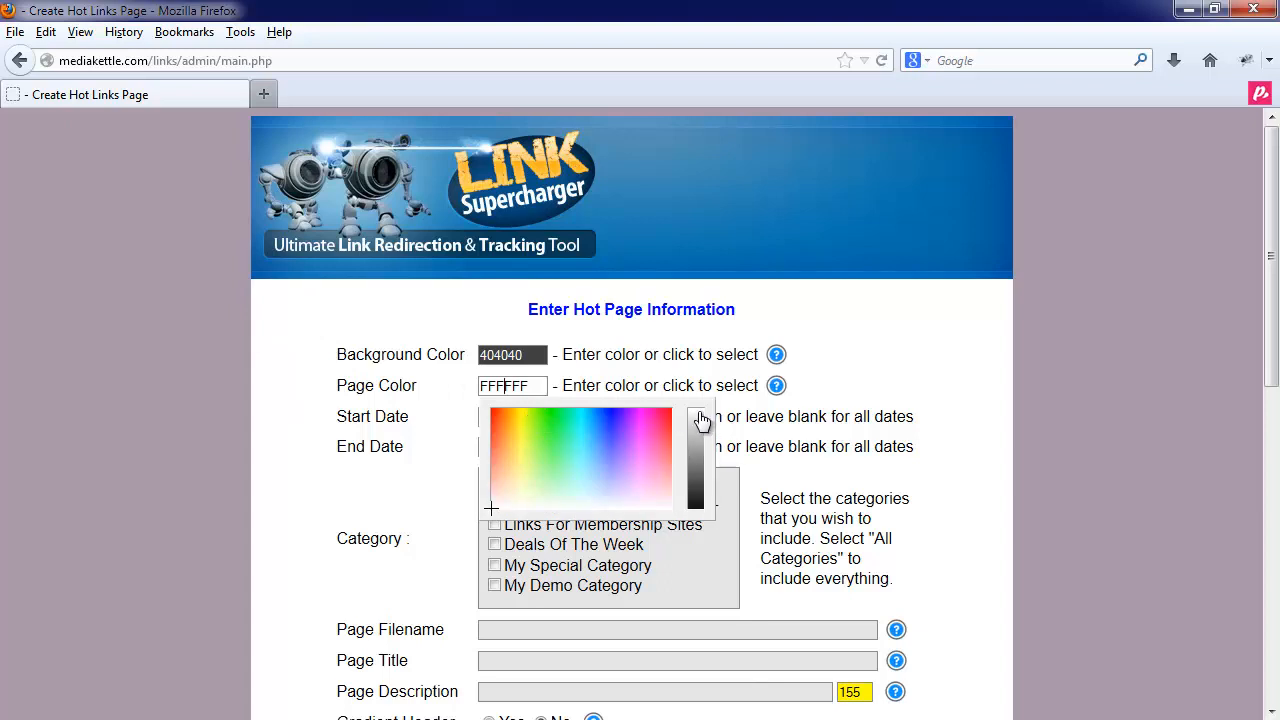
left_click(384, 385)
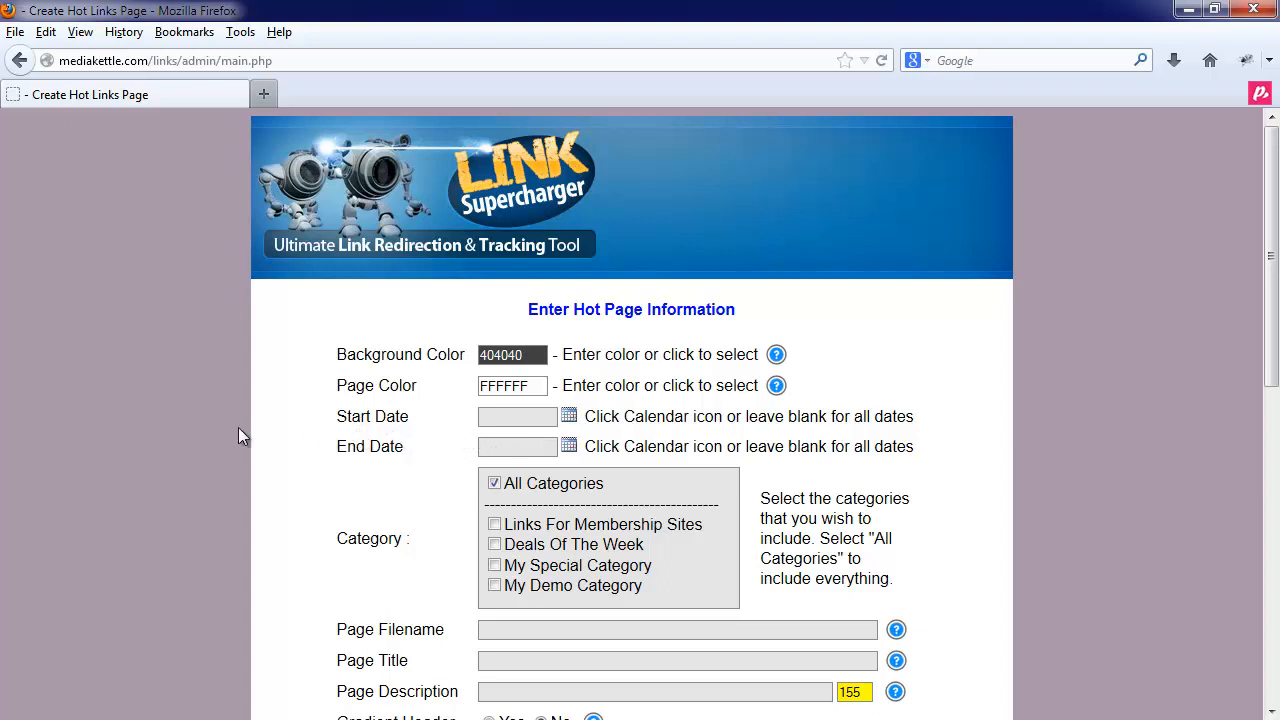
left_click(569, 416)
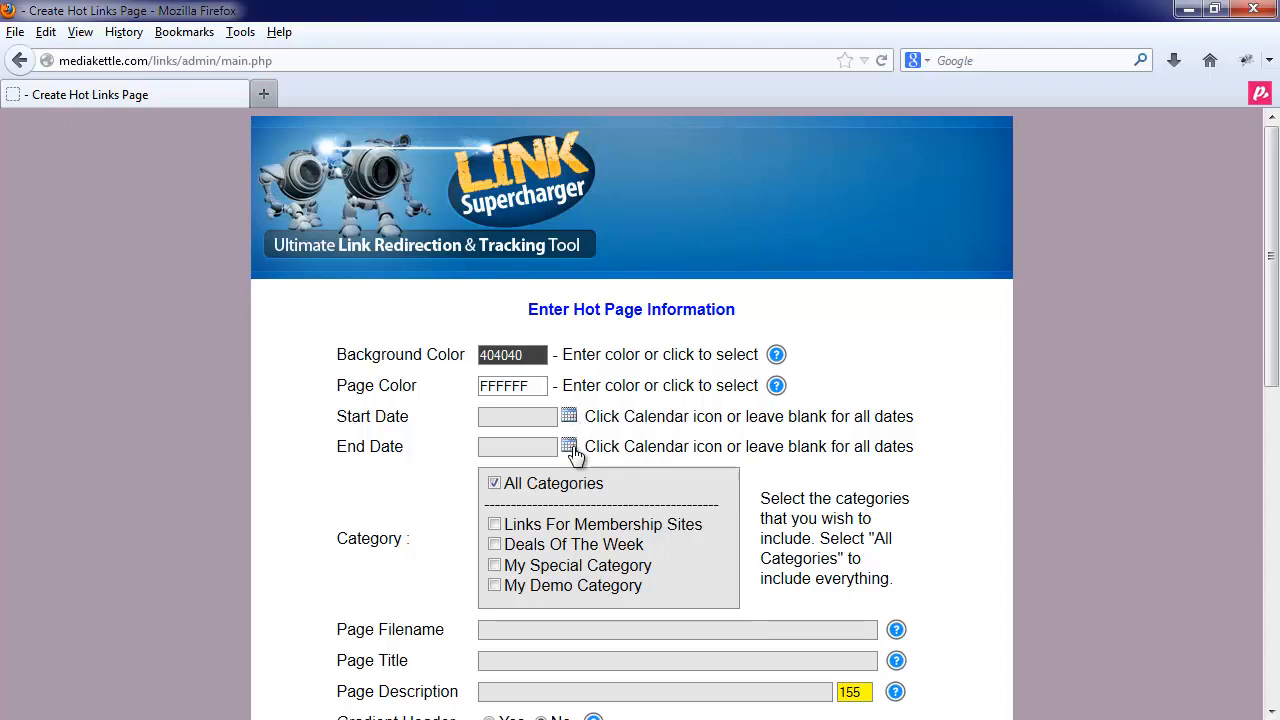
left_click(569, 446)
left_click(568, 417)
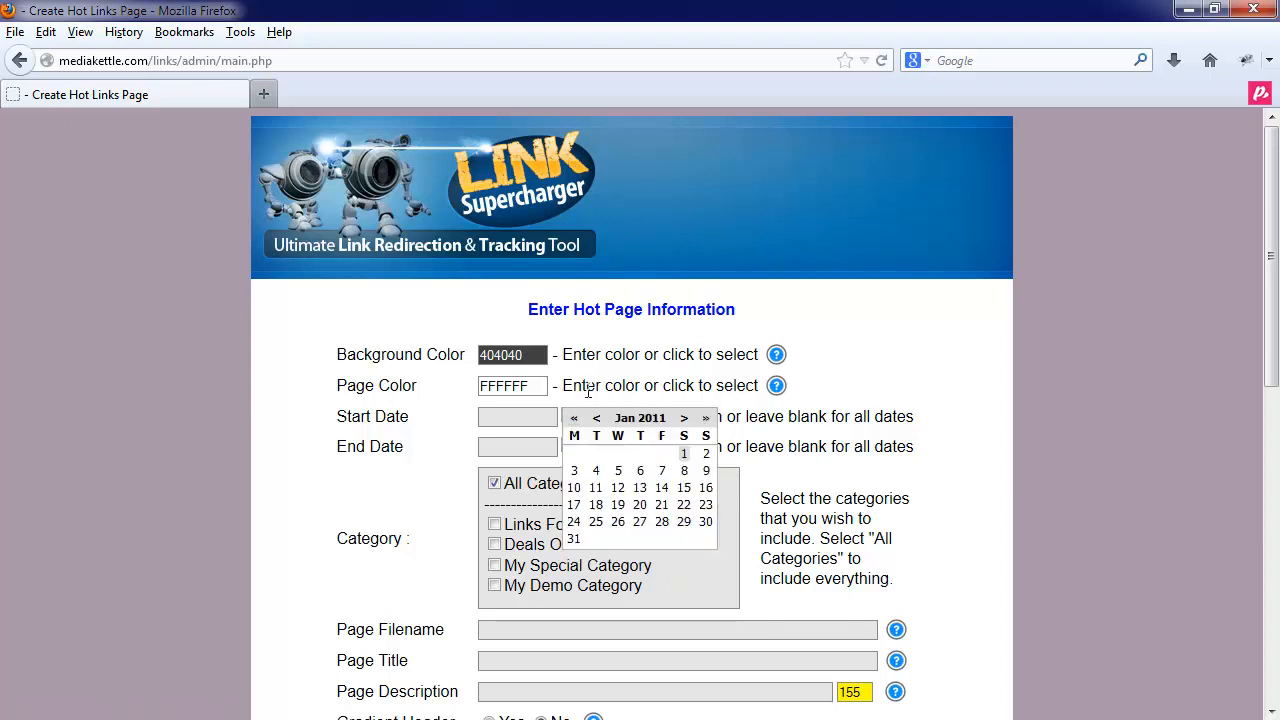
left_click(554, 393)
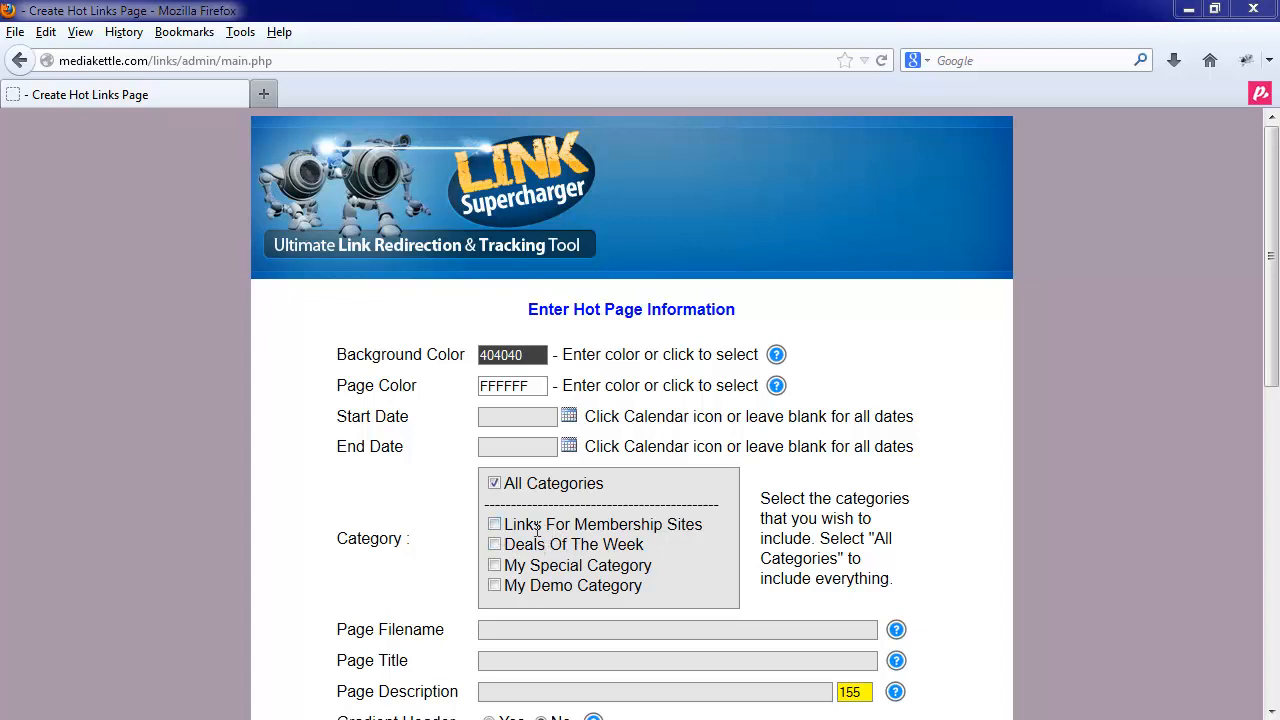
left_click(496, 567)
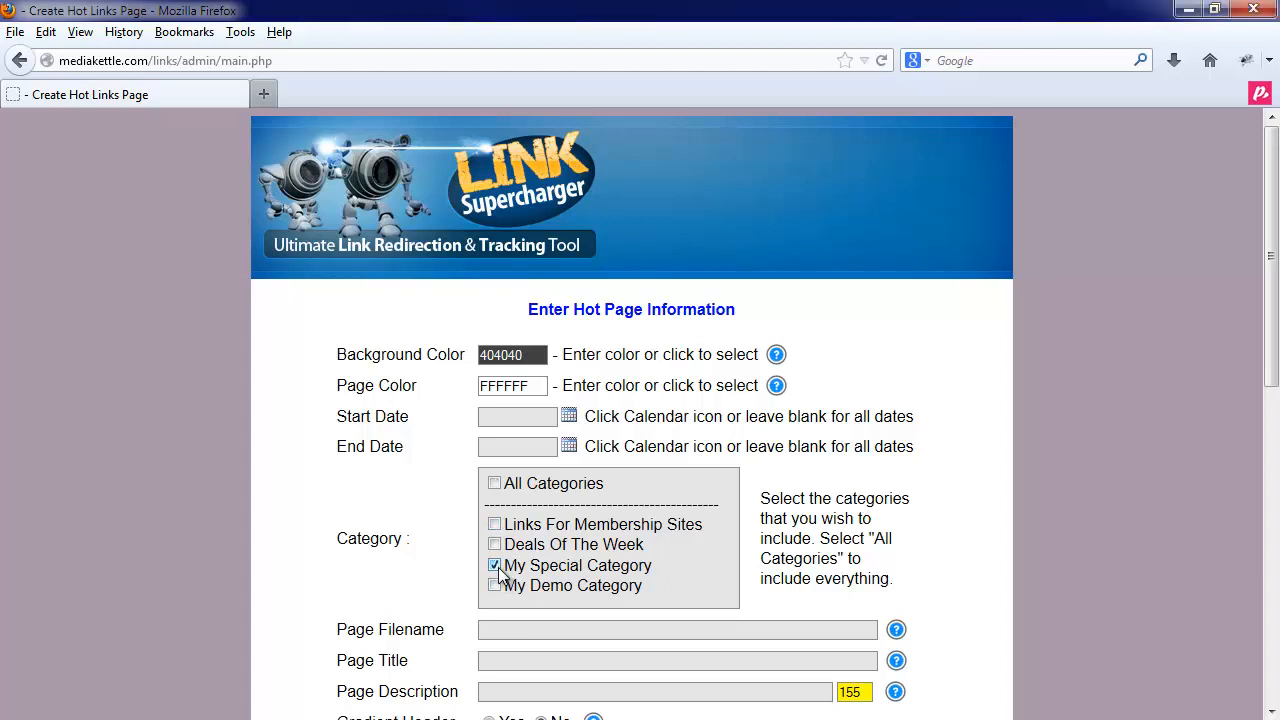
left_click(494, 524)
left_click(495, 544)
left_click(495, 544)
left_click(494, 524)
left_click(495, 566)
left_click(496, 485)
left_click(496, 485)
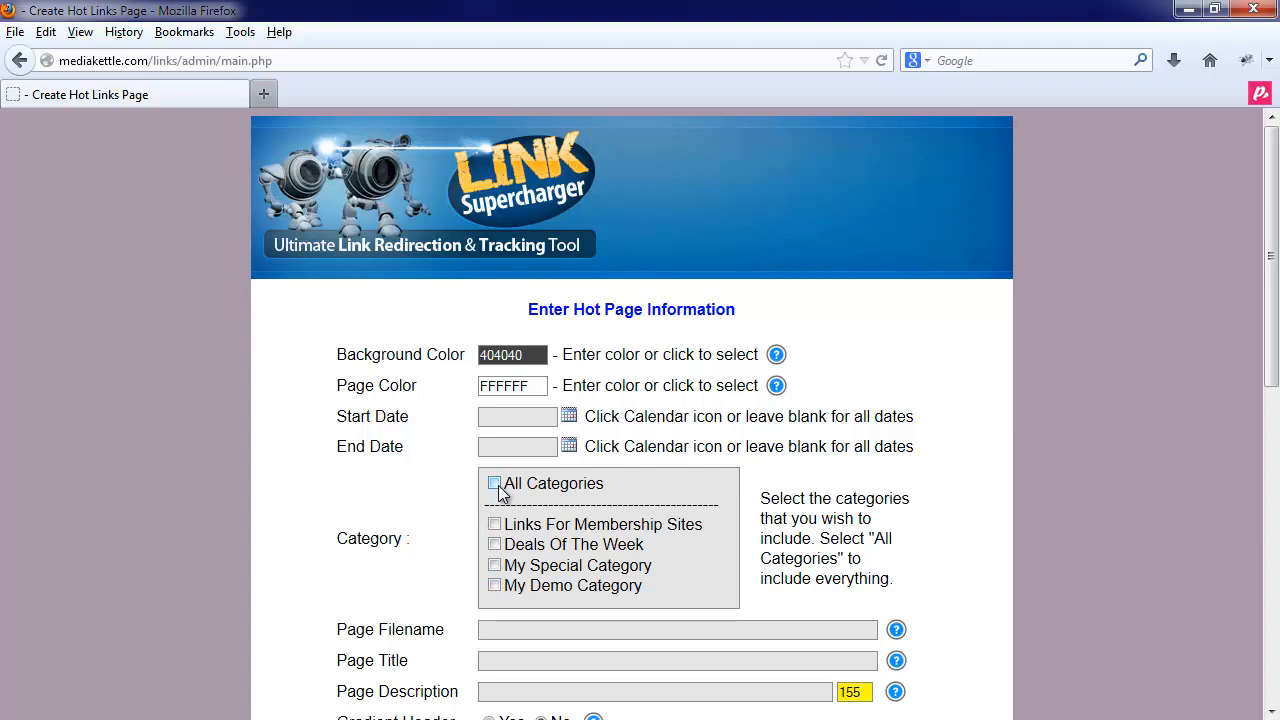
Include only the Deals Of The Week category and set the page filename to hotpage1
left_click(495, 546)
left_click(501, 627)
type("hotpage1")
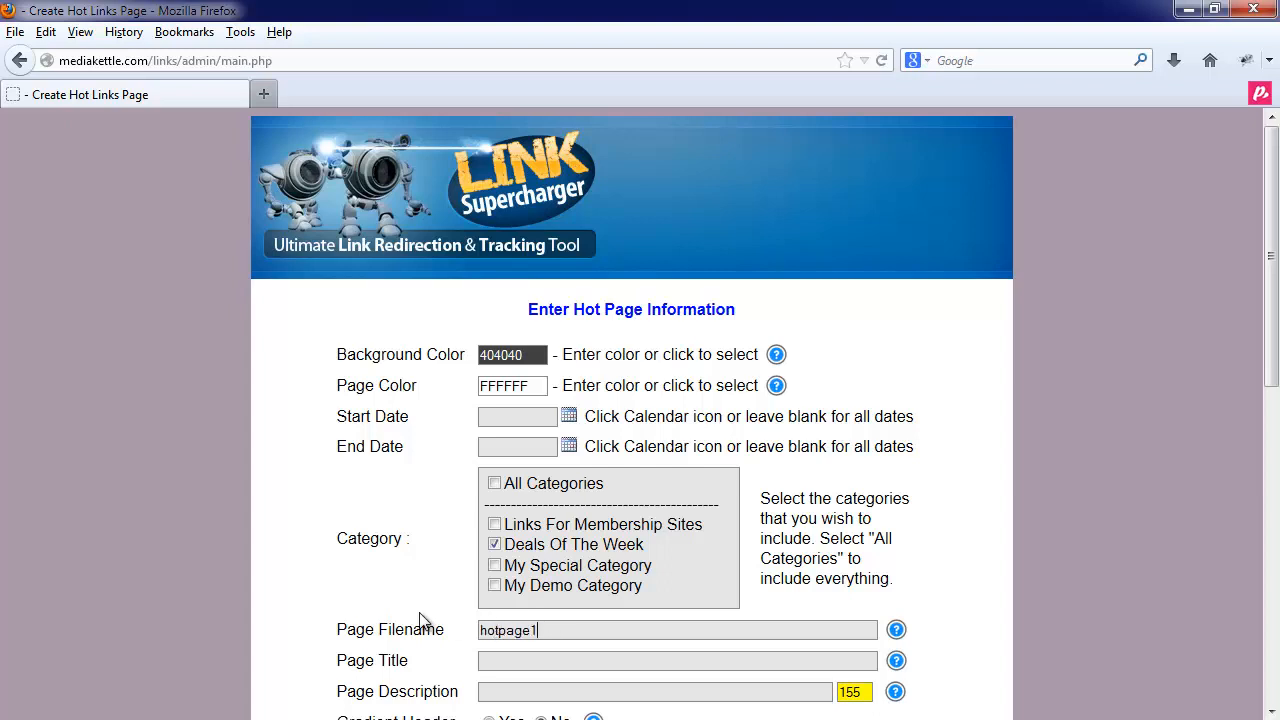
Title the page "My Hot Page" and describe it as "THis is a description of my Hotpage - You should probably do something a little better"
scroll(503, 617, "down", 2)
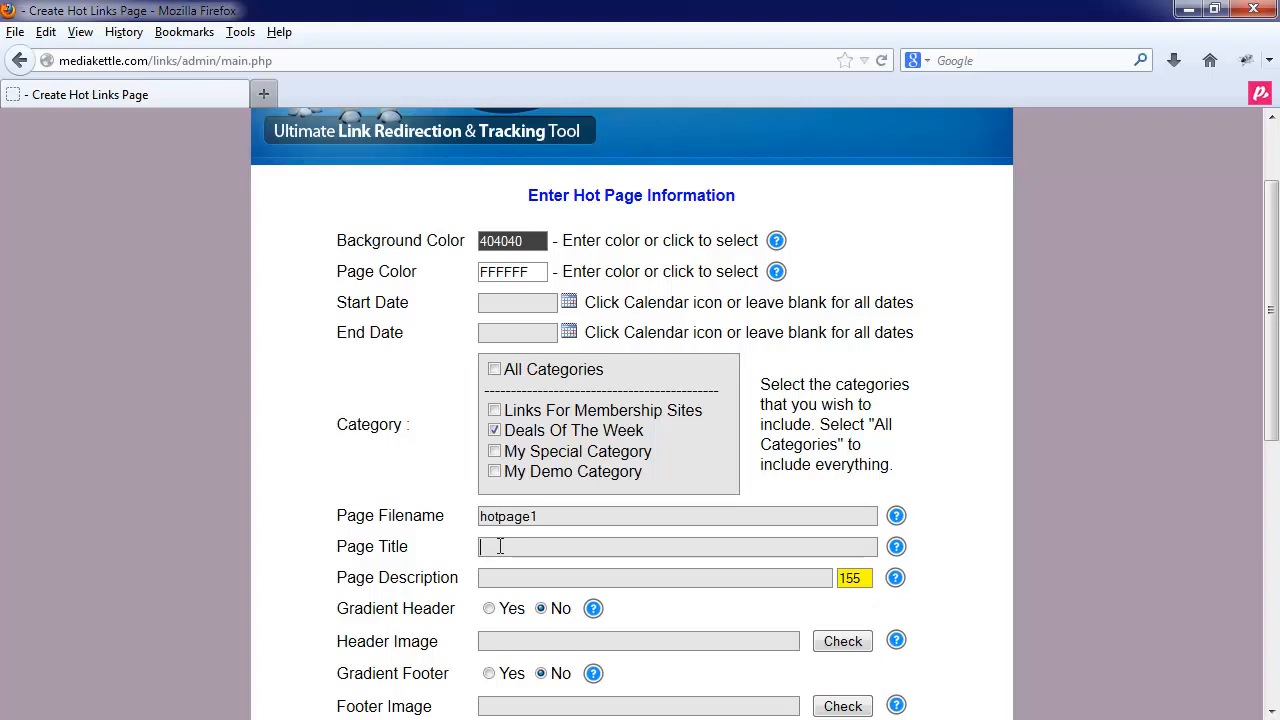
type("My Hot Page")
type("His i")
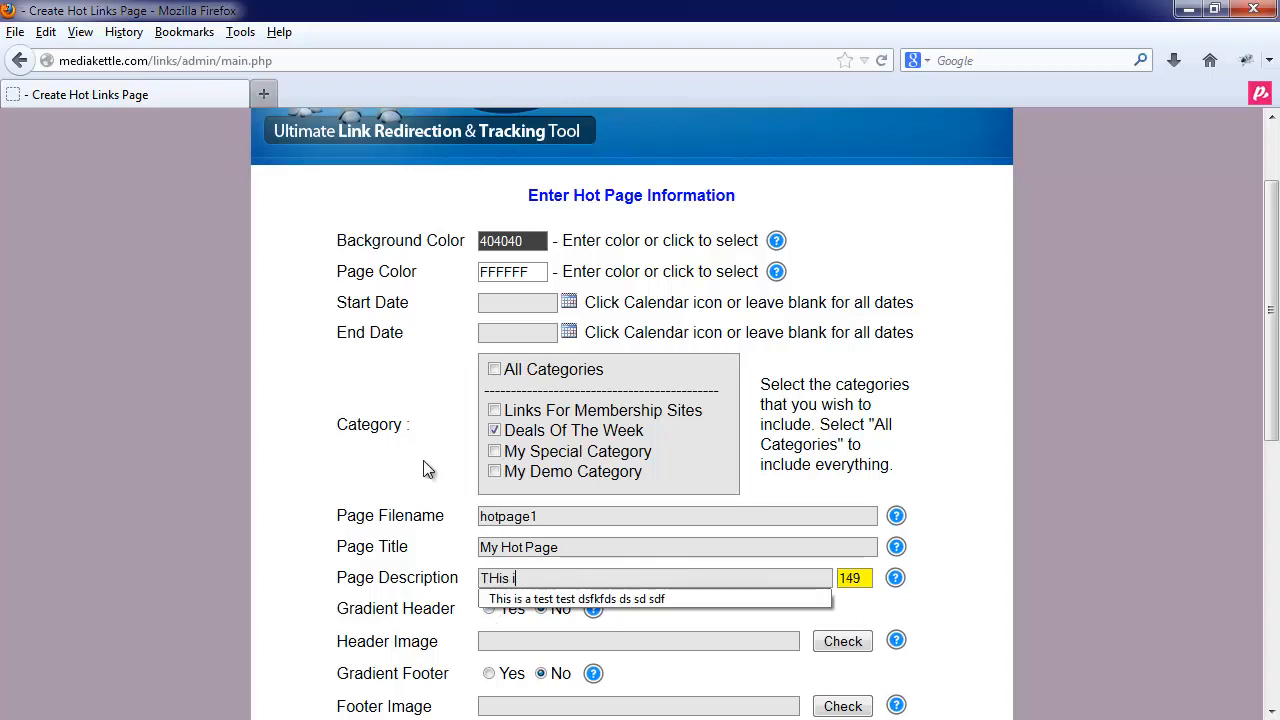
type("s a descript")
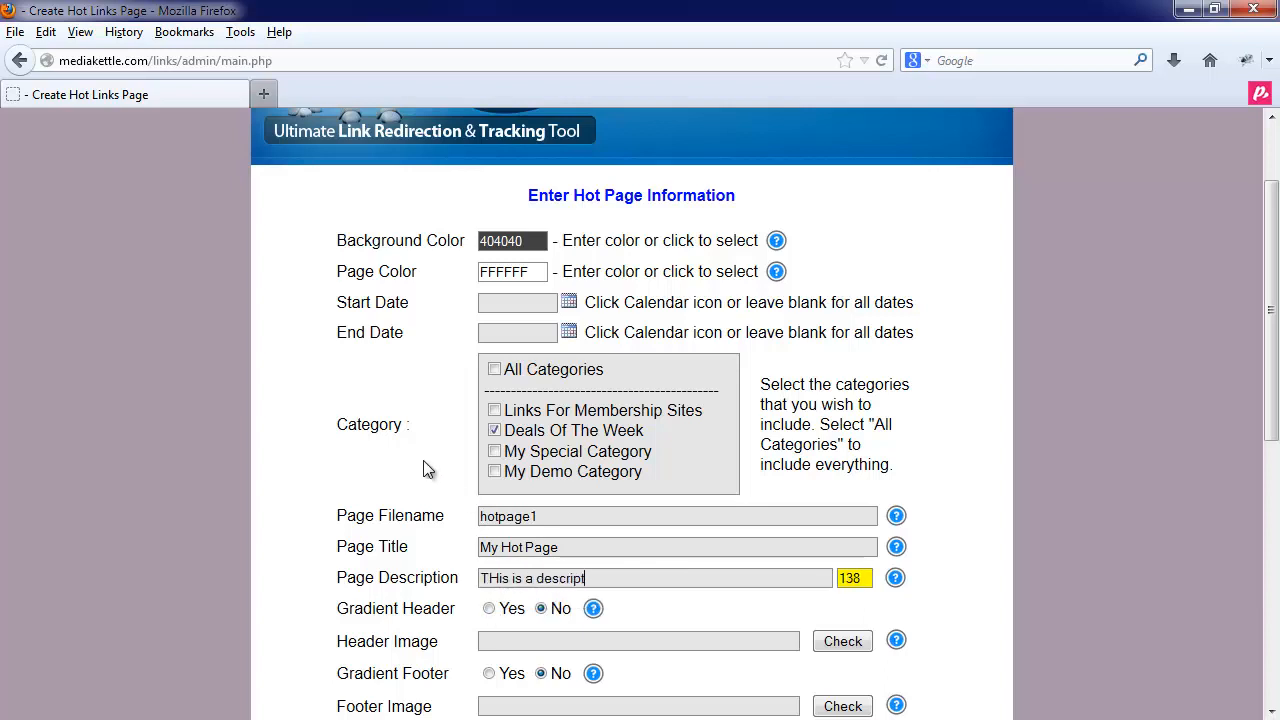
type("ion of my Hotpage - You shou")
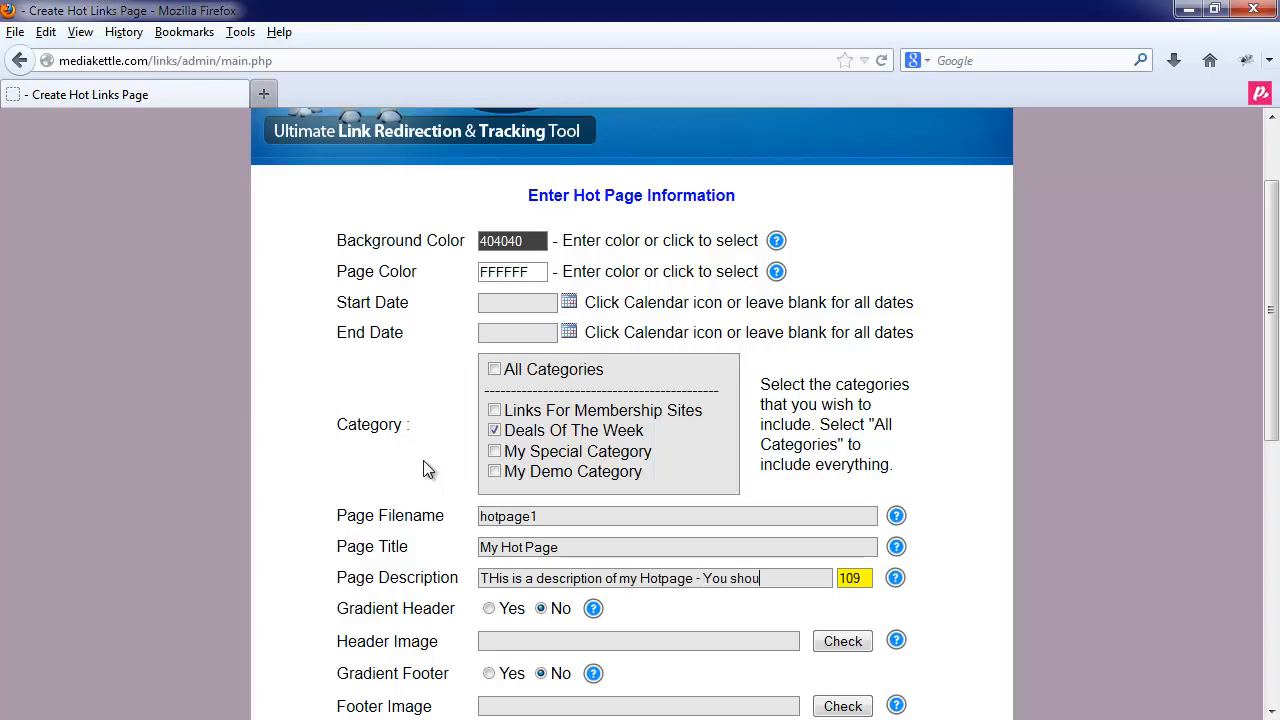
type("ld probably do ")
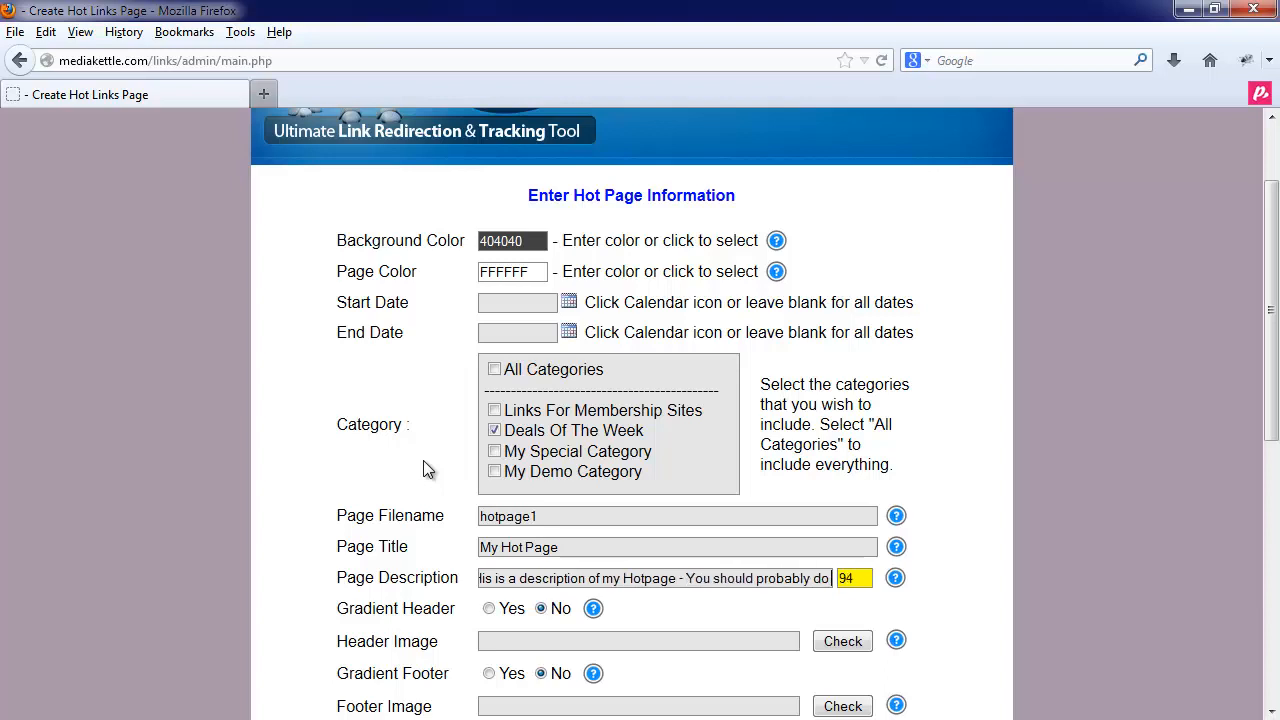
type("something a little ")
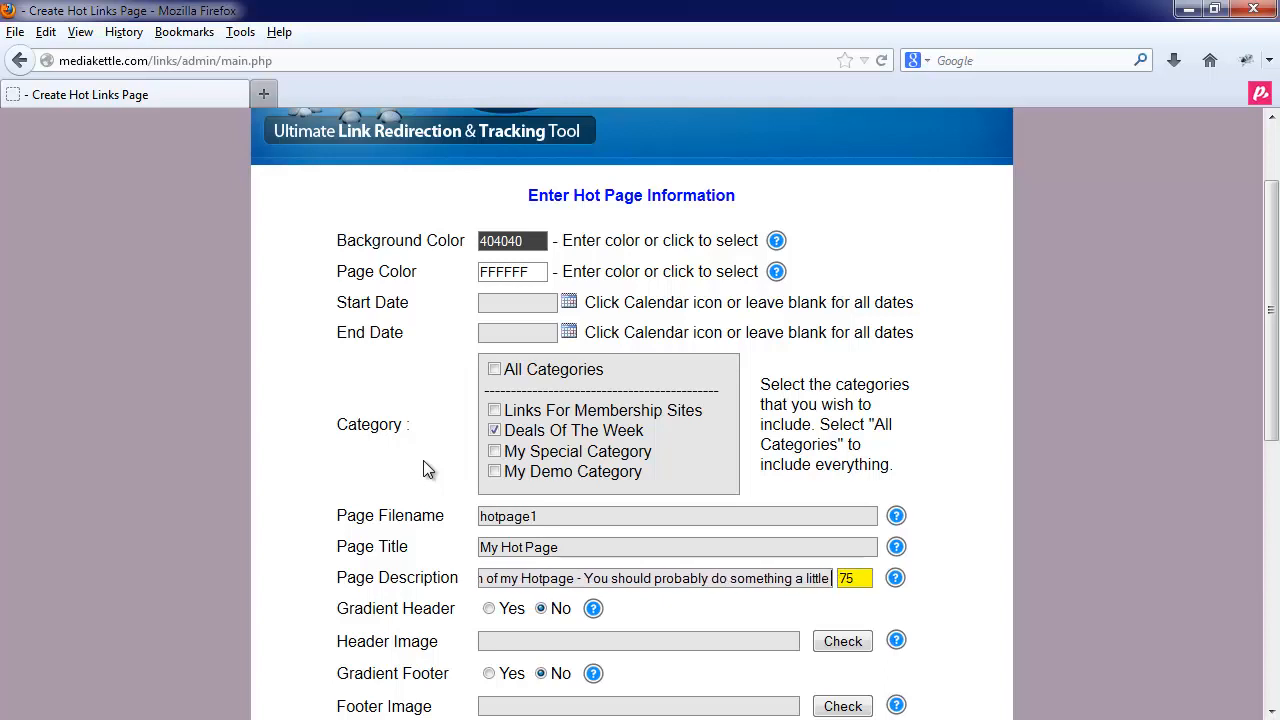
type("better")
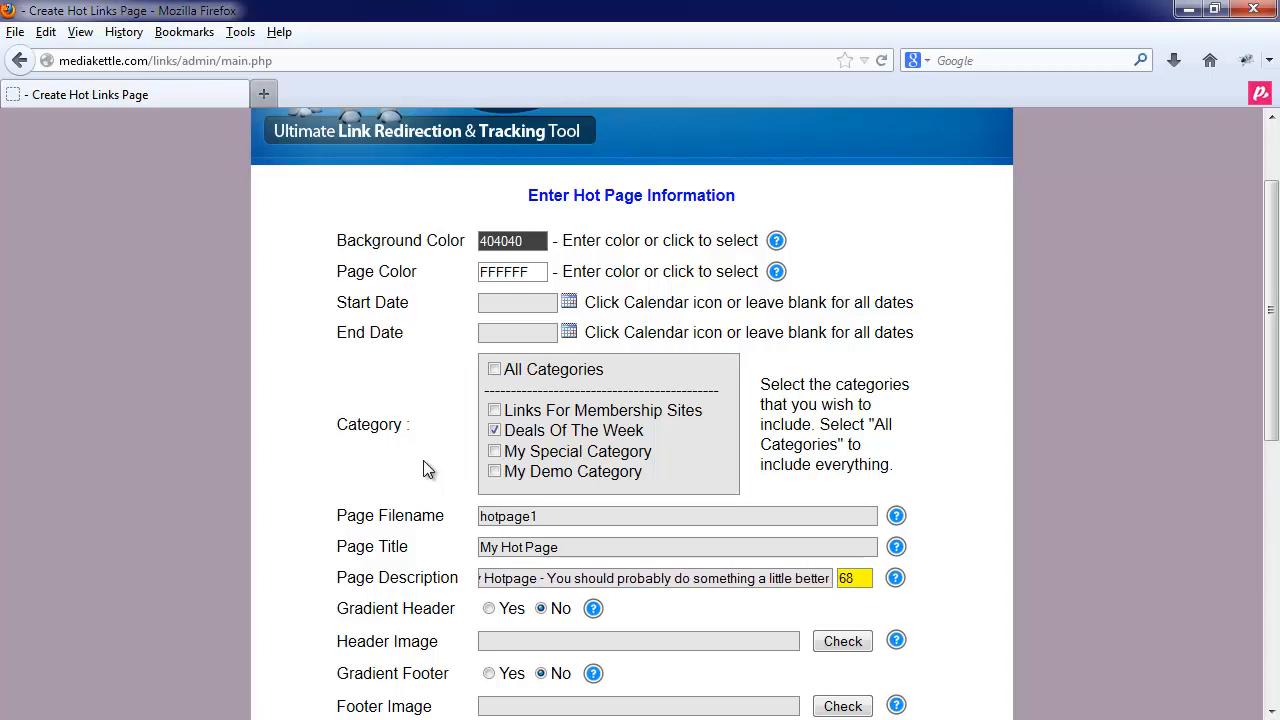
key("BackSpace")
key("BackSpace")
key("BackSpace")
key("BackSpace")
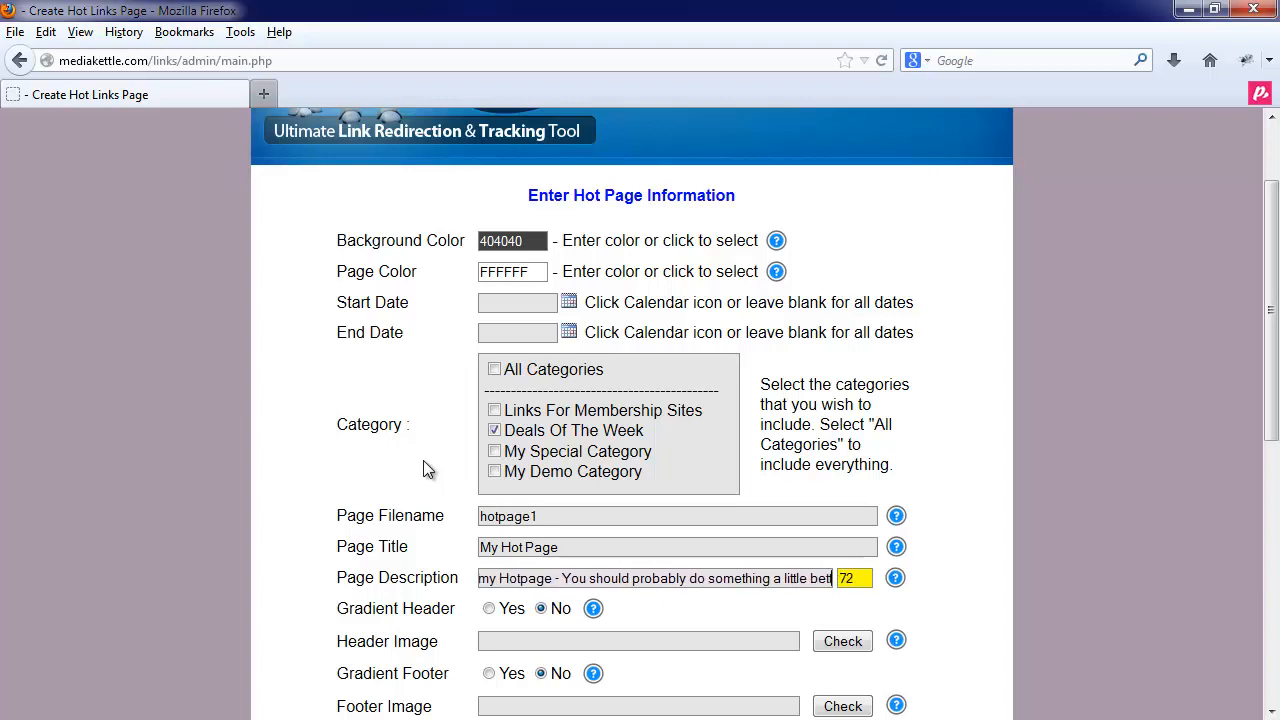
type("ter")
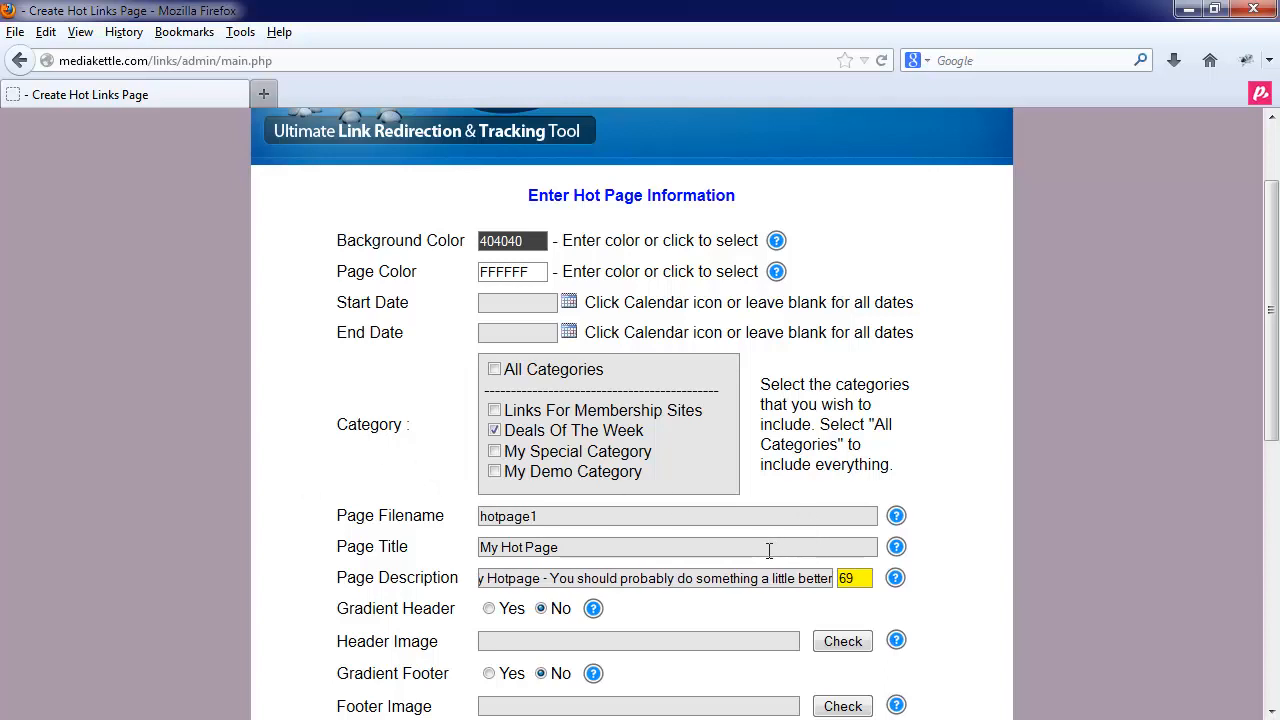
Enable the gradient header with start color 770E02 and end color FFFF17, keeping the text color FFFFFF
scroll(767, 547, "down", 2)
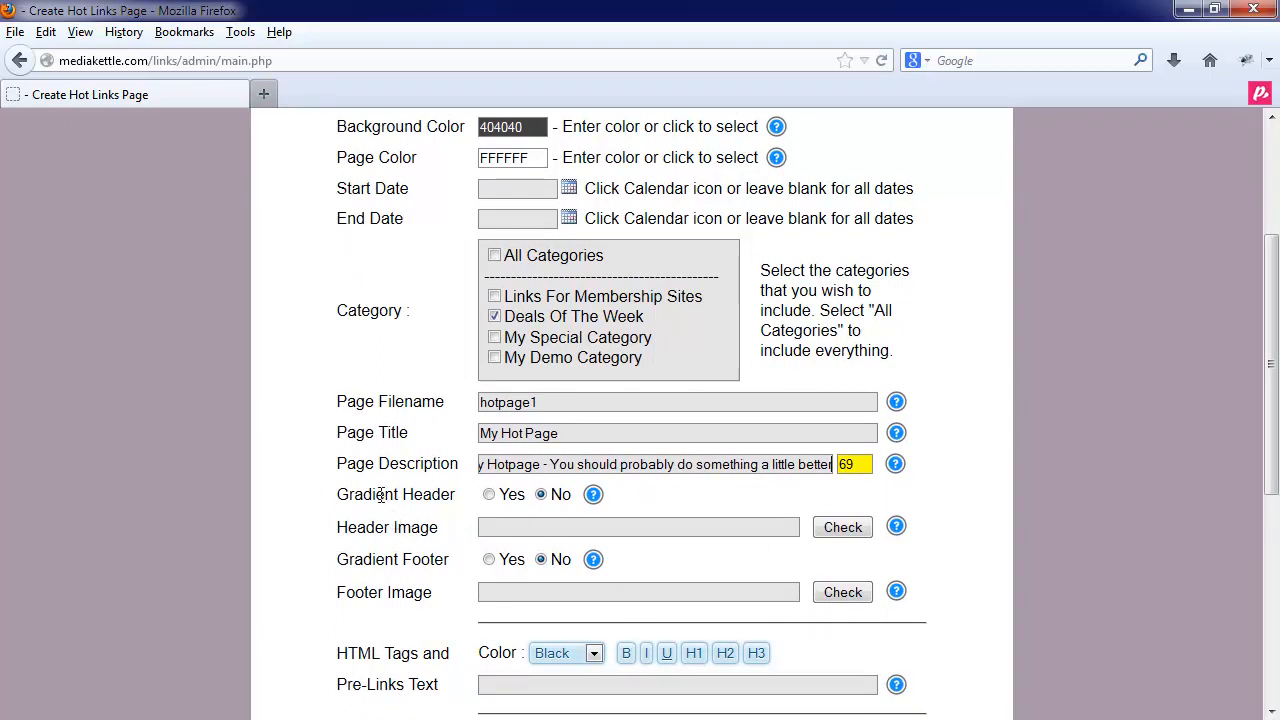
scroll(381, 494, "up", 4)
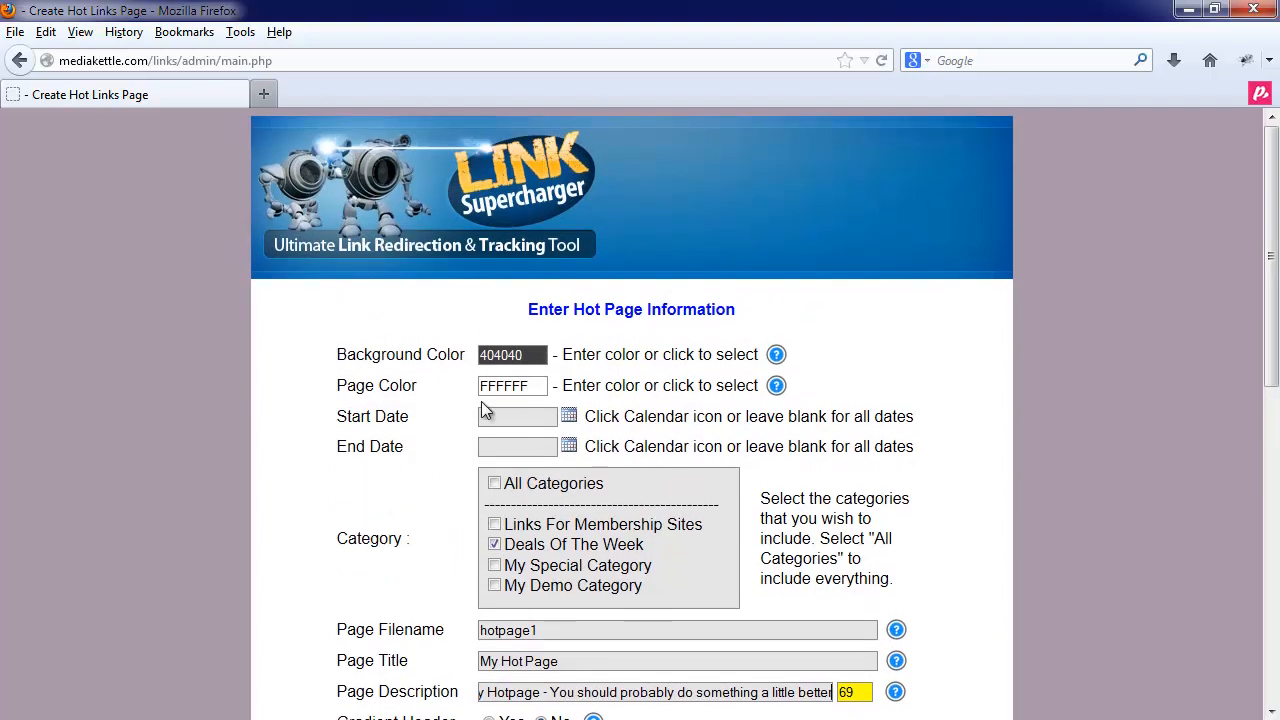
scroll(481, 401, "down", 8)
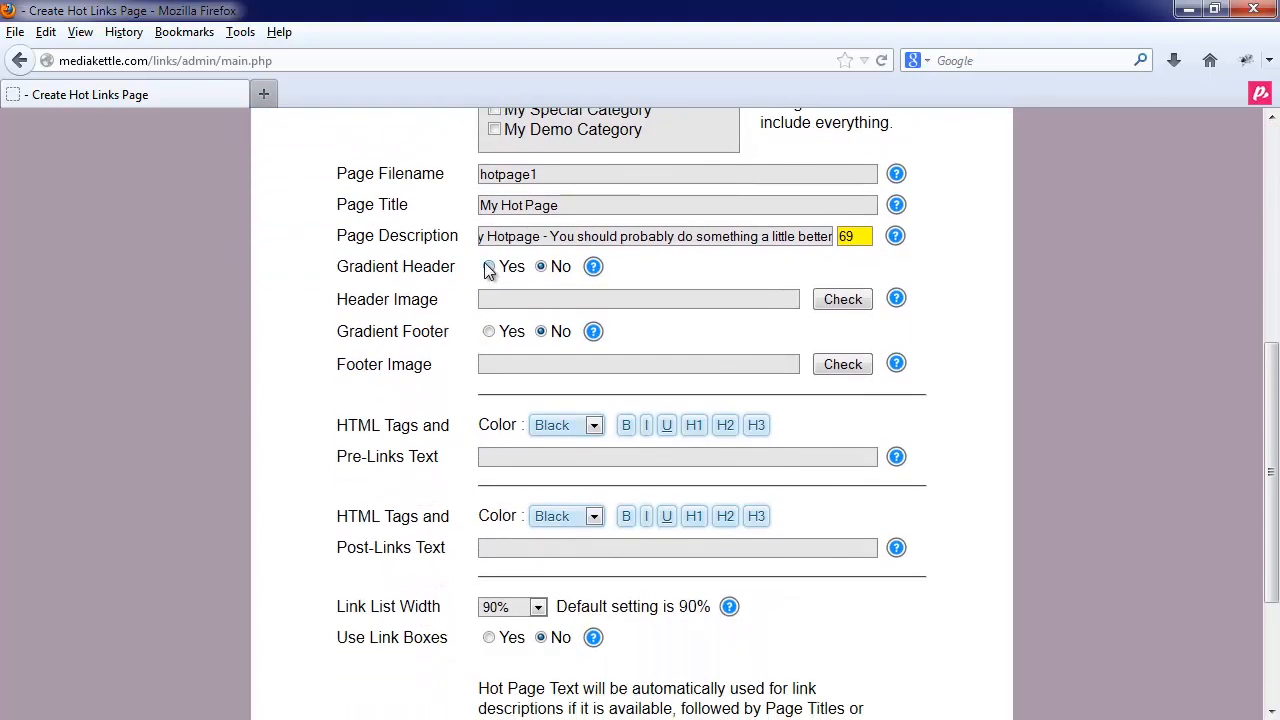
left_click(488, 267)
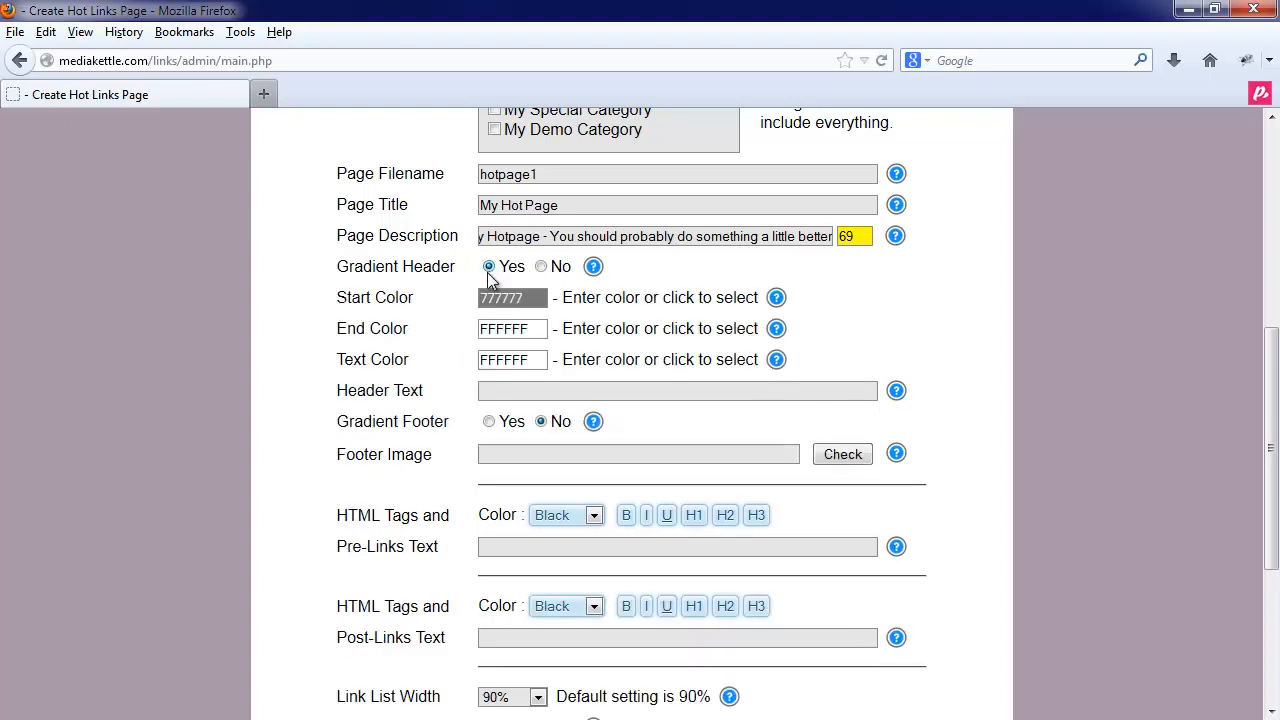
left_click(493, 299)
left_click(493, 320)
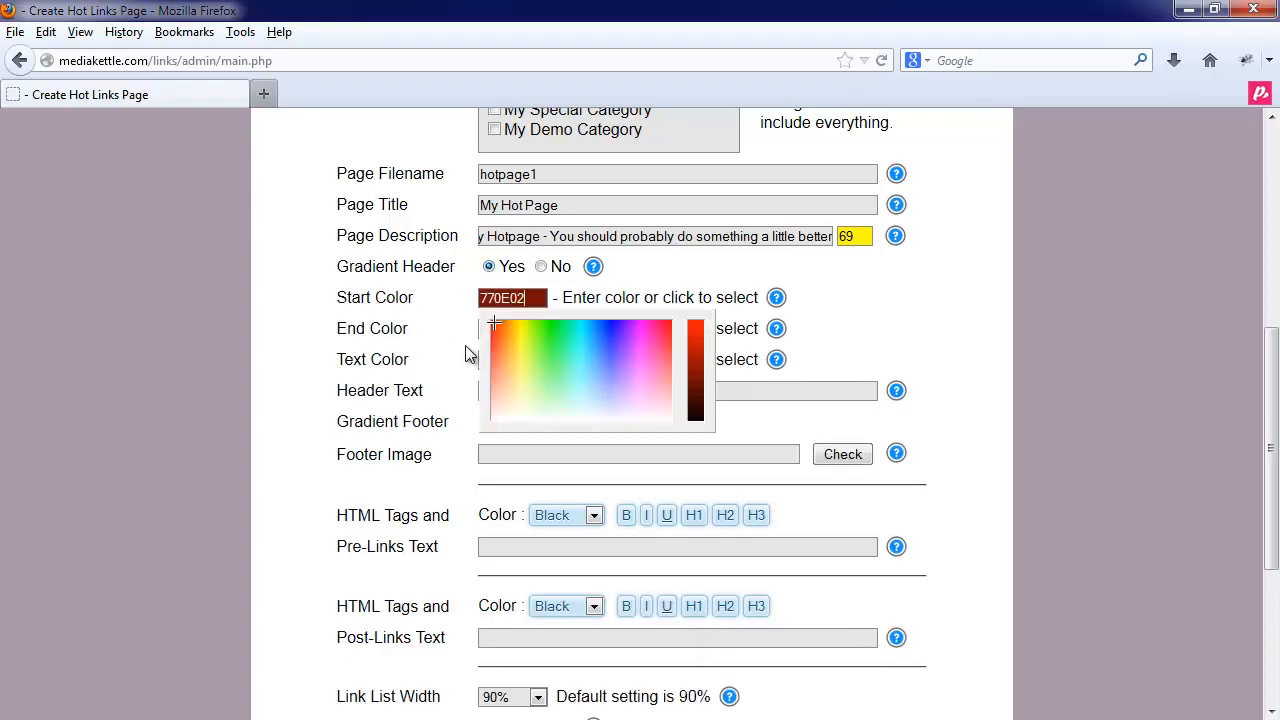
left_click(483, 328)
left_click(520, 360)
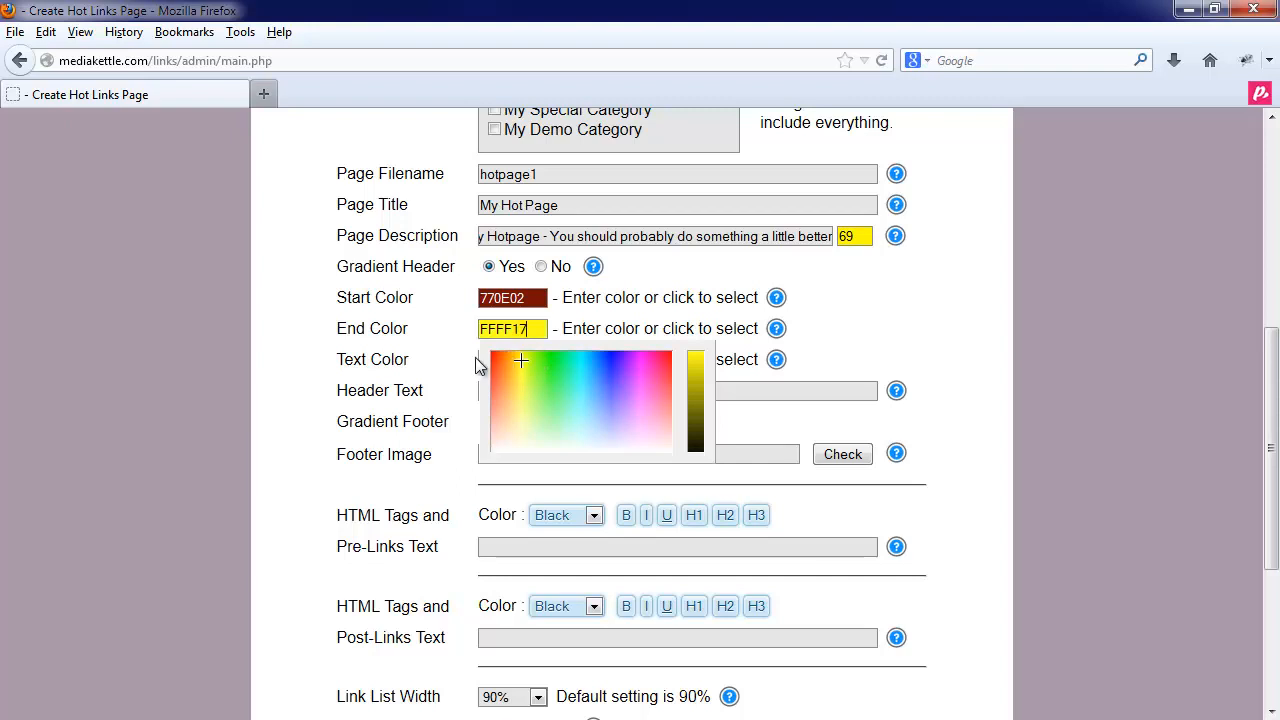
left_click(514, 361)
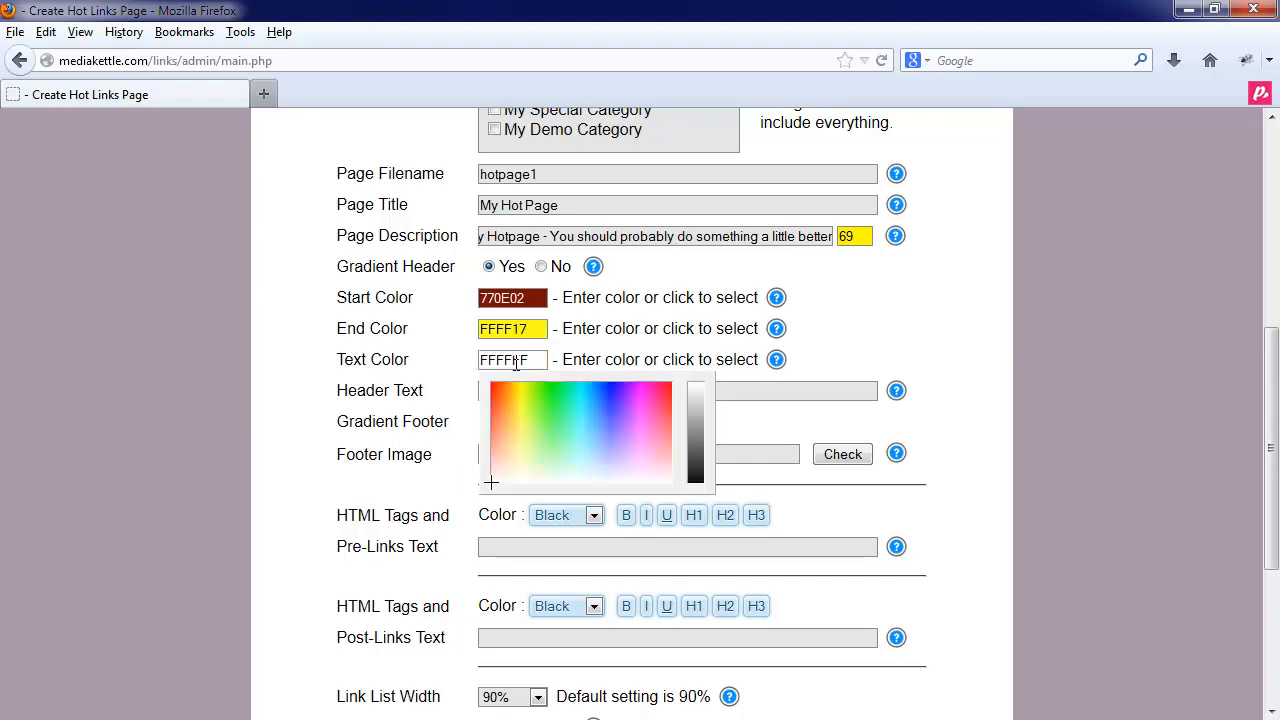
left_click(440, 384)
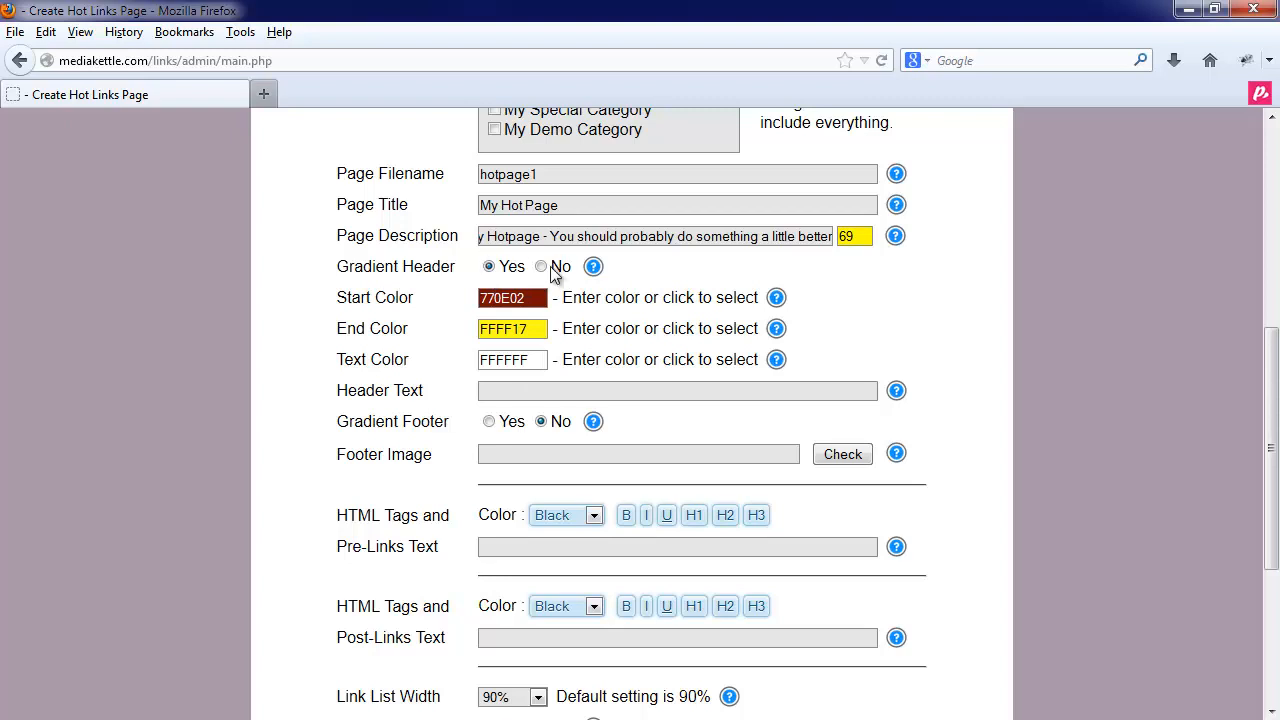
left_click(541, 267)
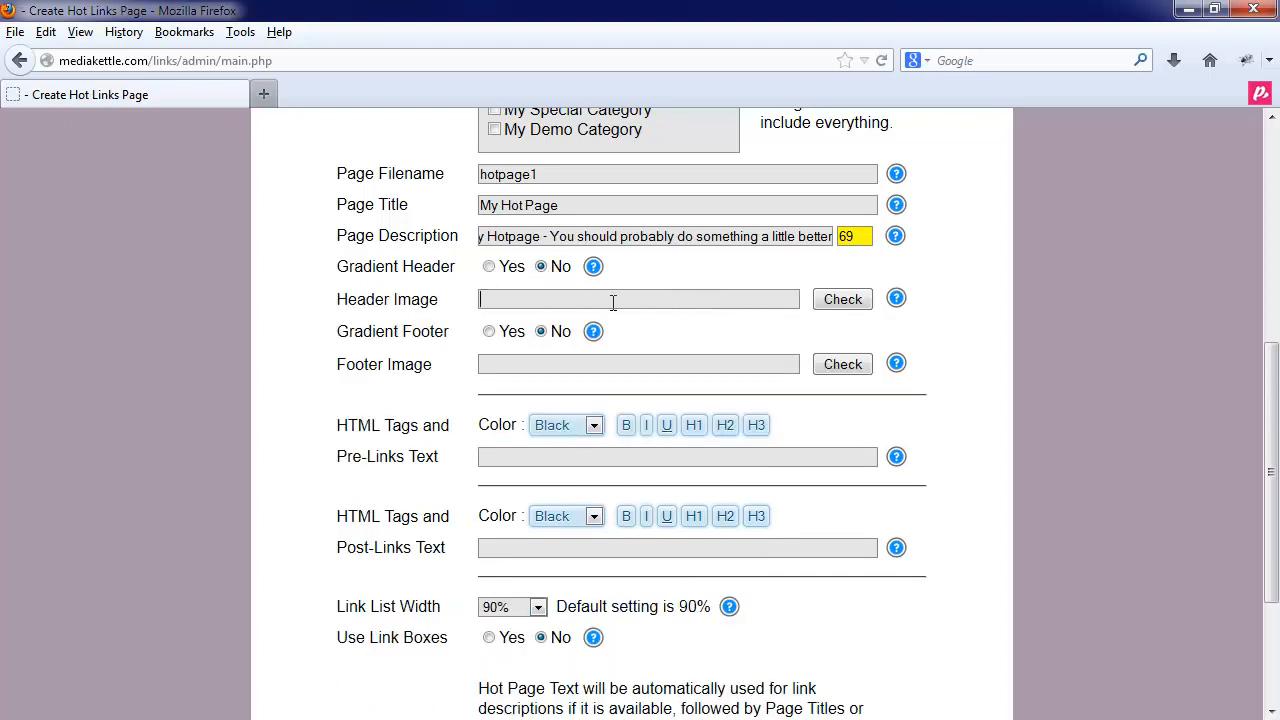
left_click(574, 303)
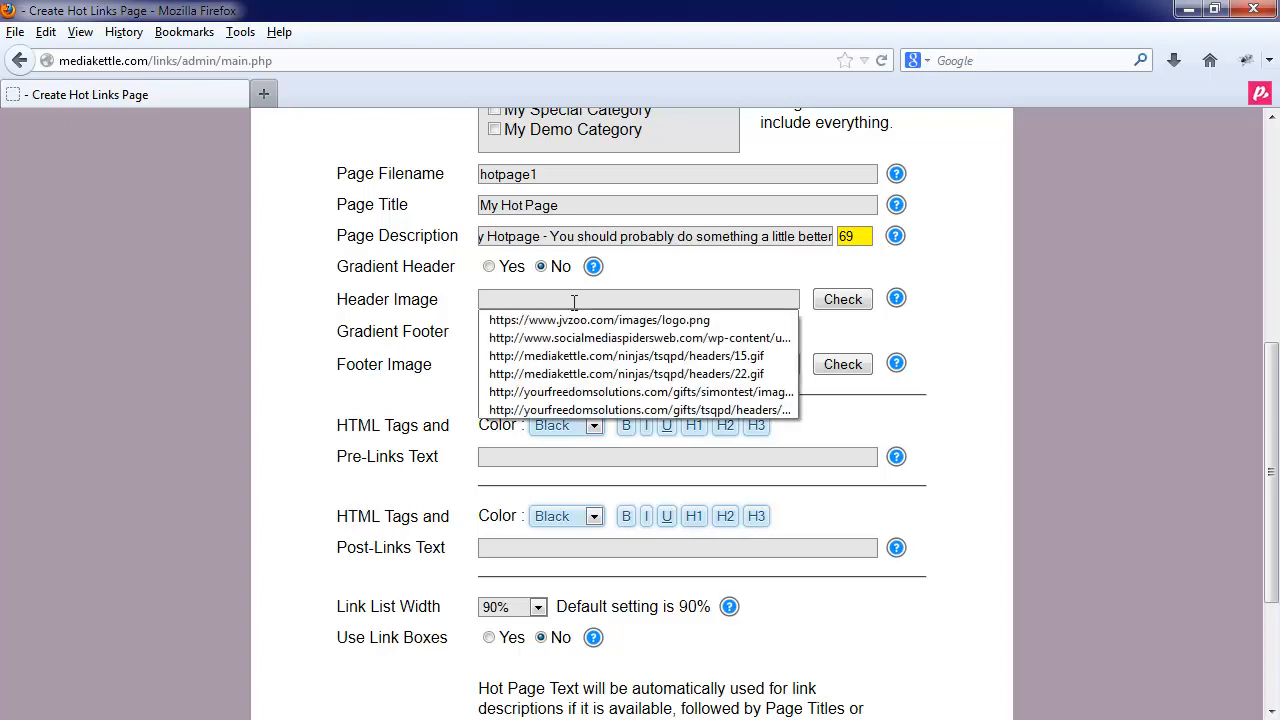
left_click(574, 303)
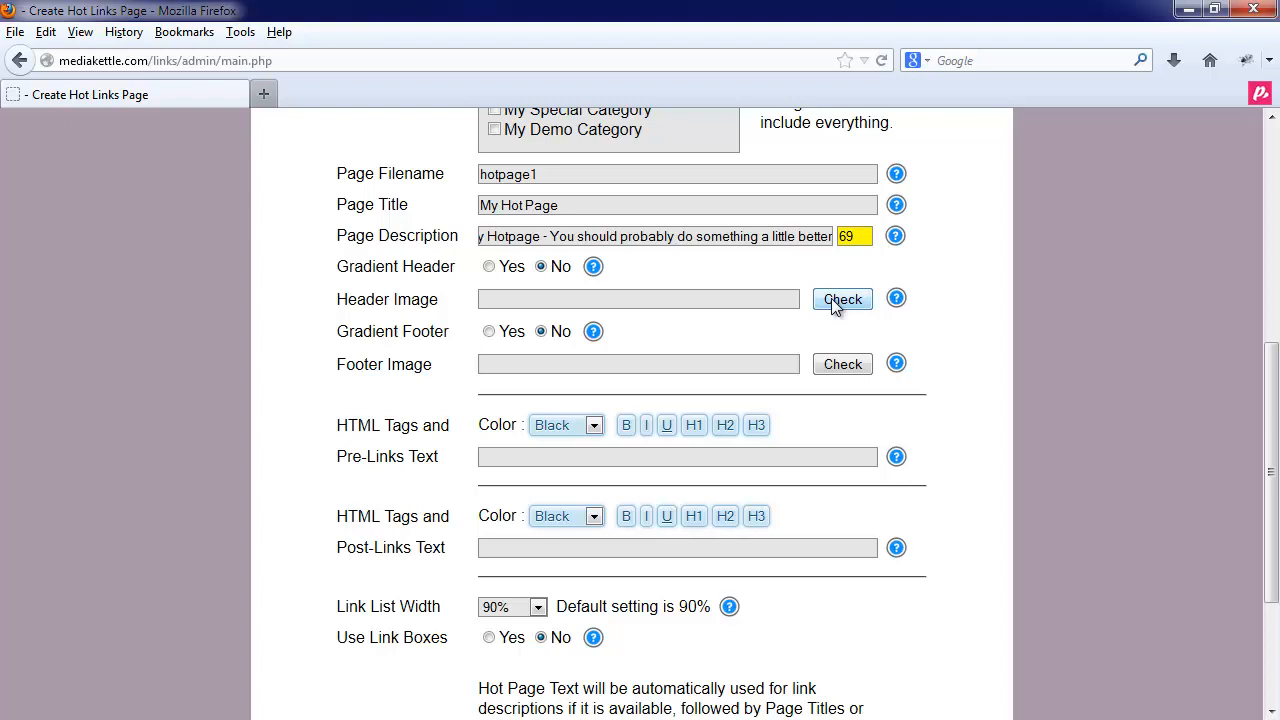
left_click(489, 267)
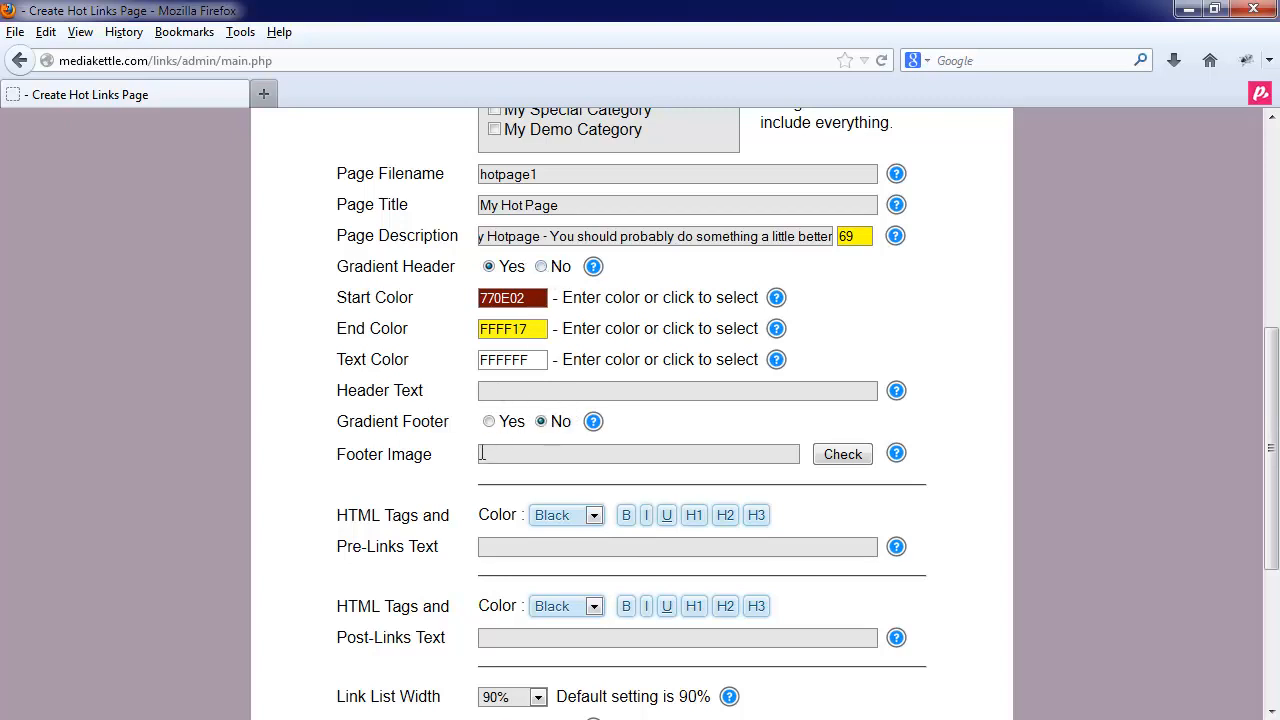
Try the gradient footer option, and set both Gradient Footer and Gradient Header to No
left_click(489, 422)
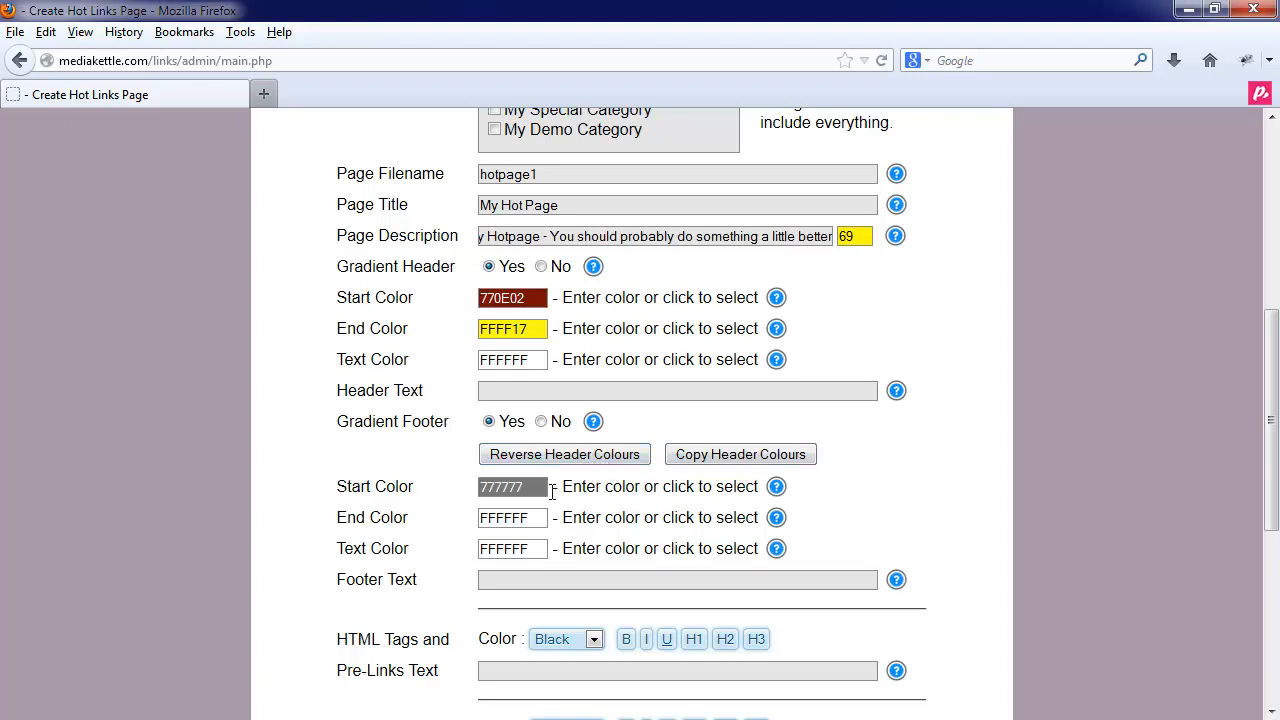
left_click(541, 421)
left_click(541, 267)
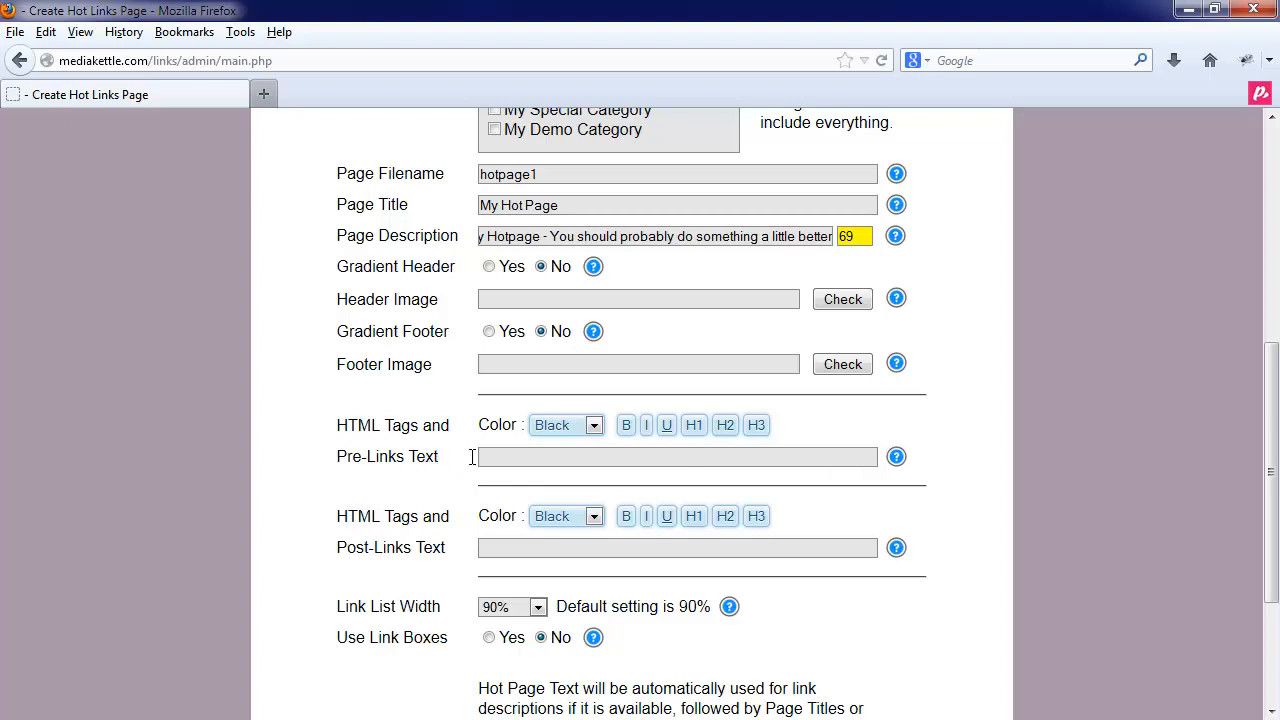
Enter "Here is some text before the links" as the pre-links text and make all of it bold
left_click(510, 451)
type("Here is some text before the links")
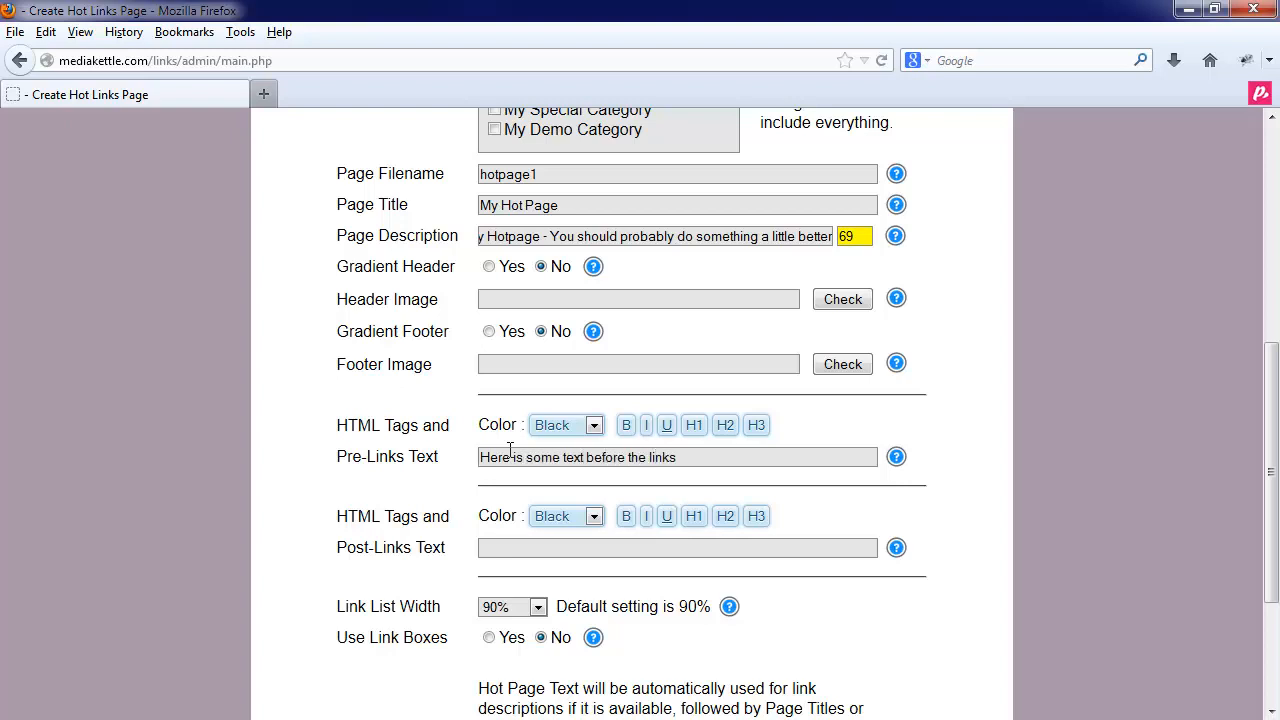
key("ctrl+a")
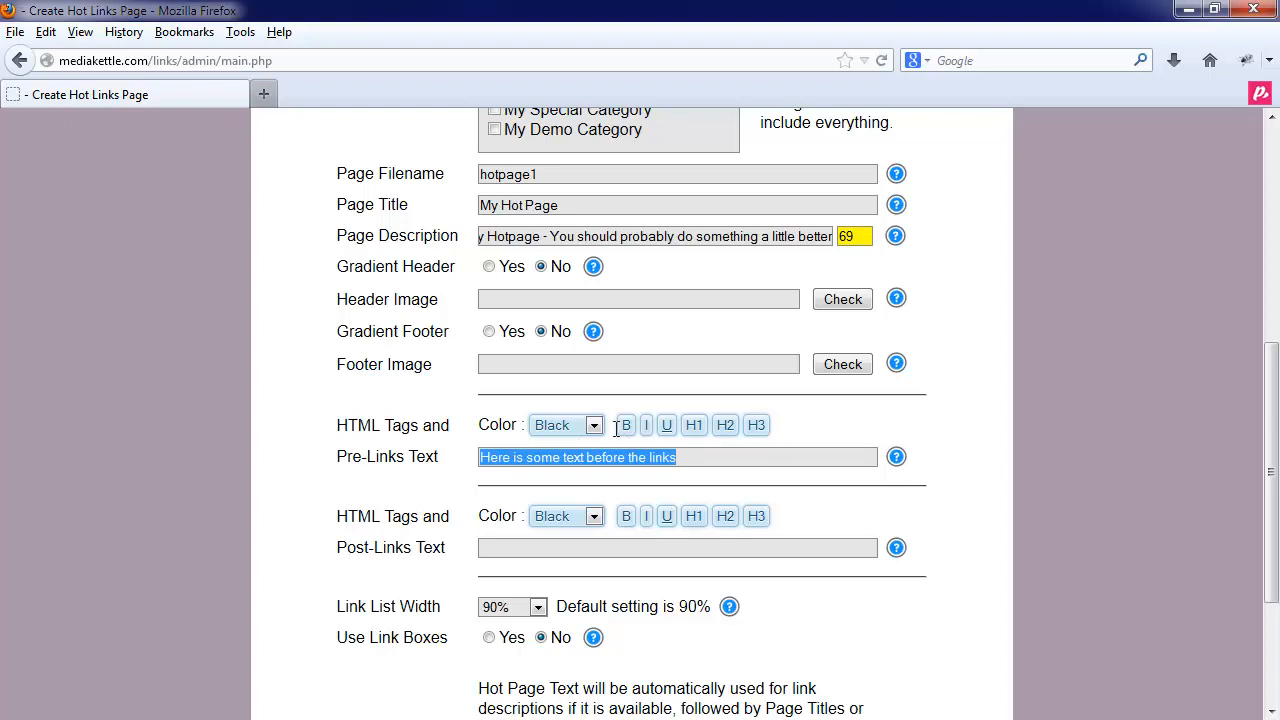
left_click(626, 425)
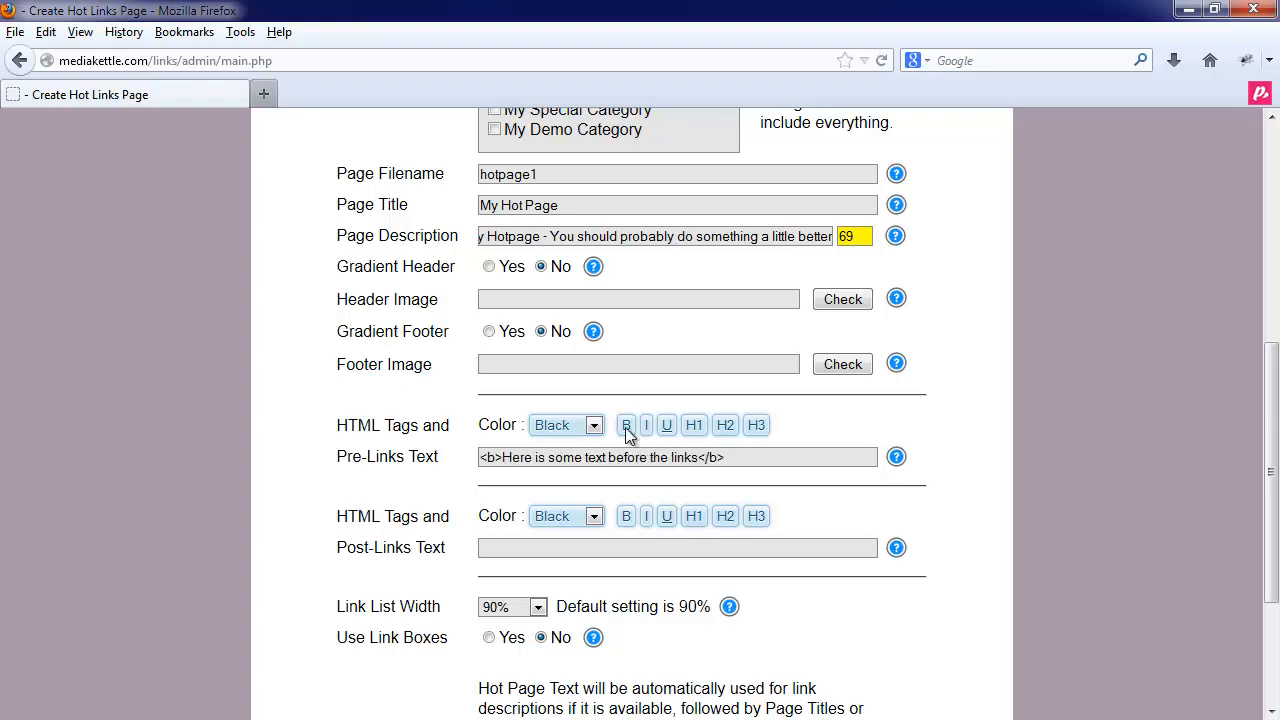
Wrap the whole bold pre-links text in H1 heading tags and color it Navy
triple_click(732, 457)
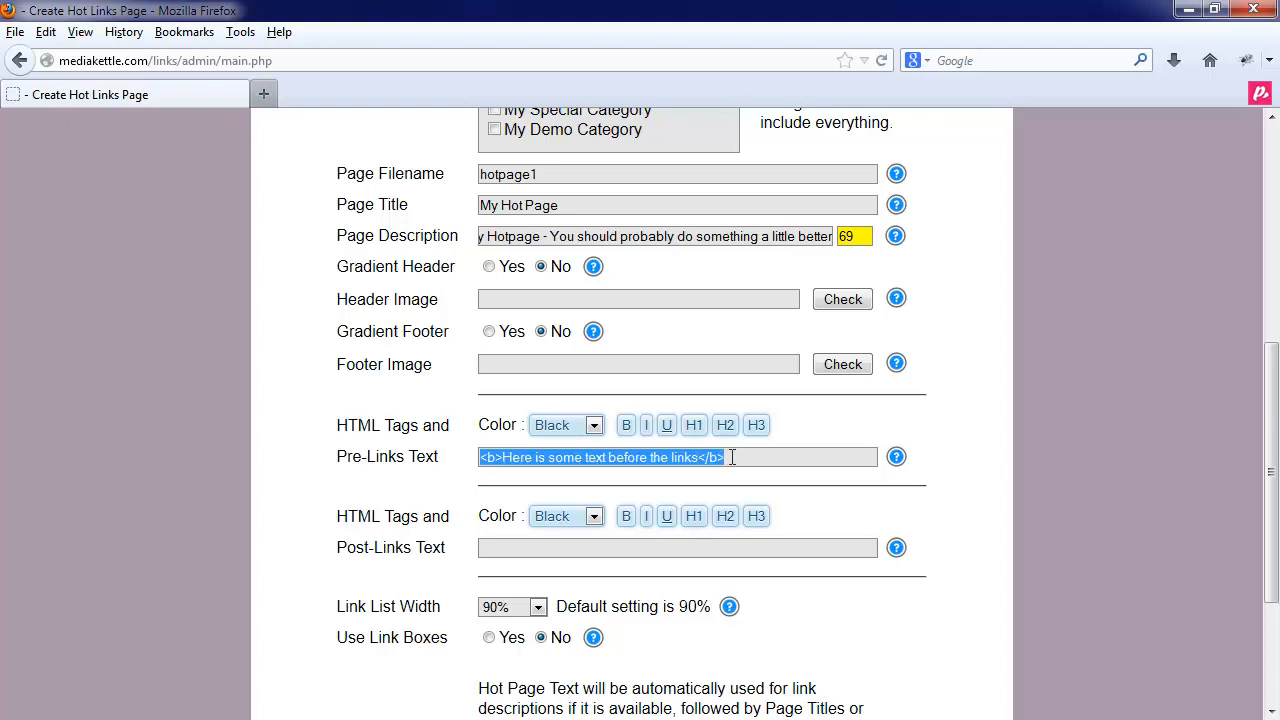
left_click(690, 423)
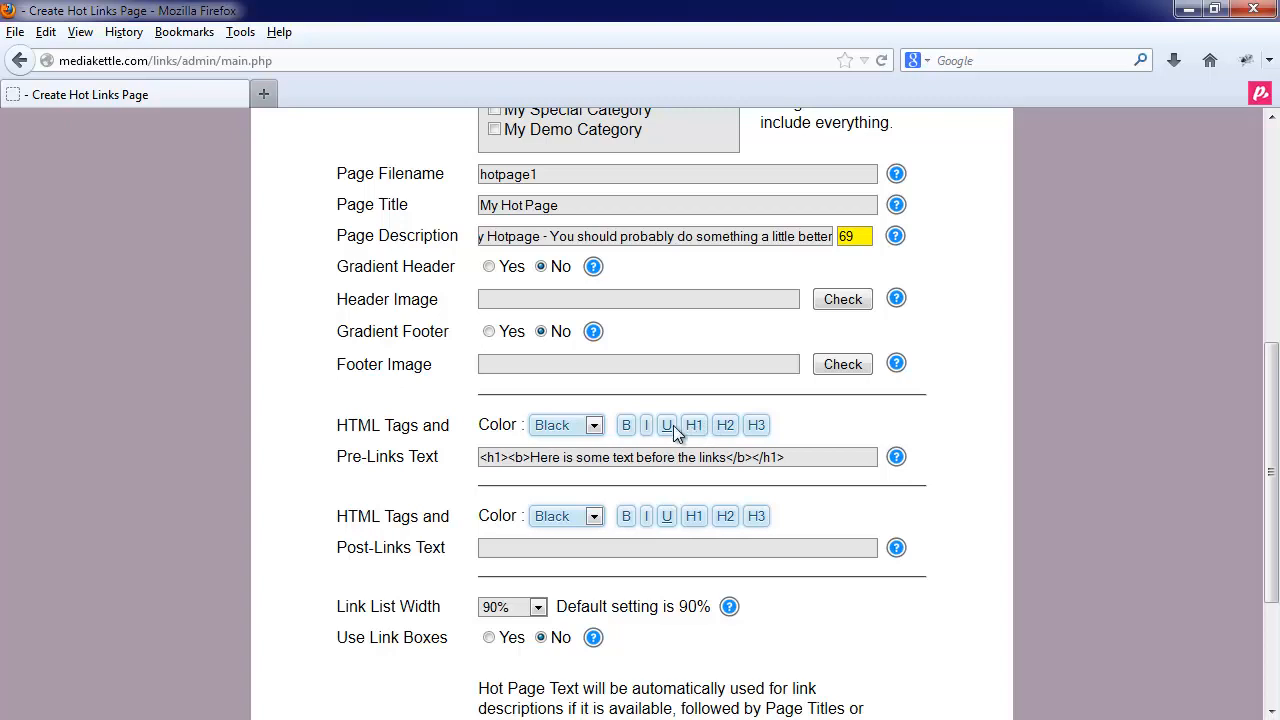
triple_click(800, 457)
left_click(593, 428)
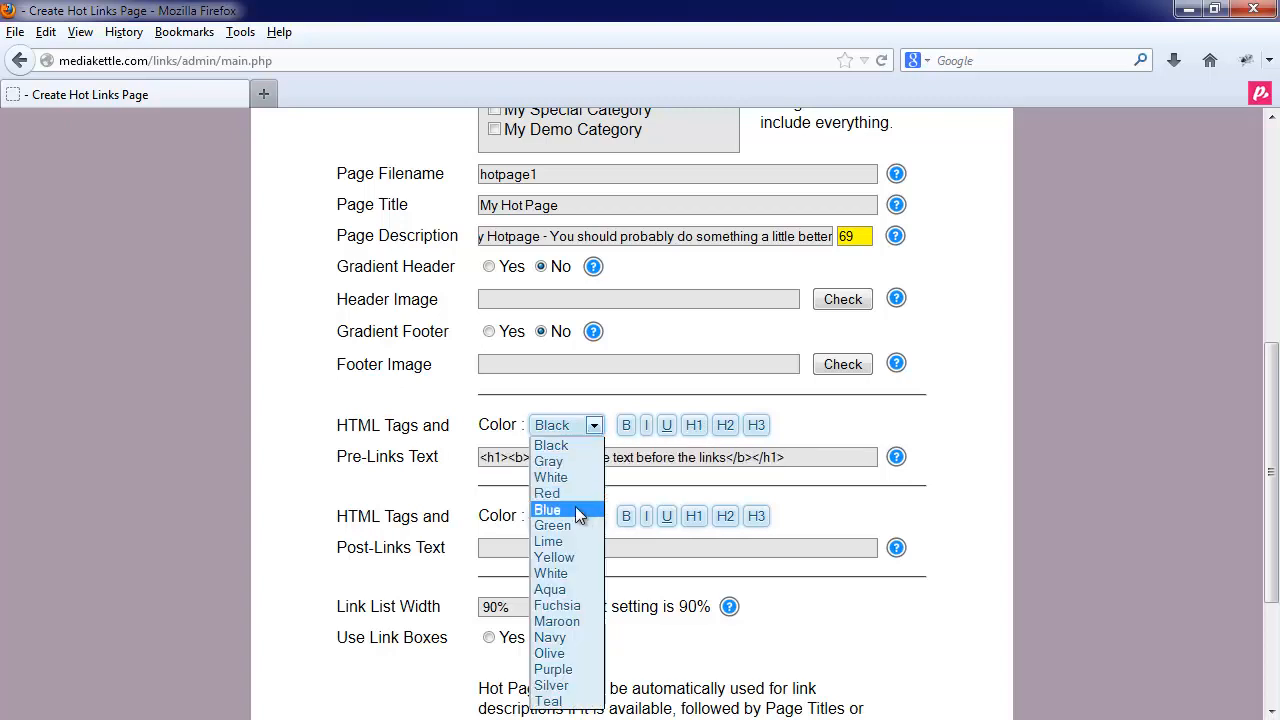
left_click(572, 637)
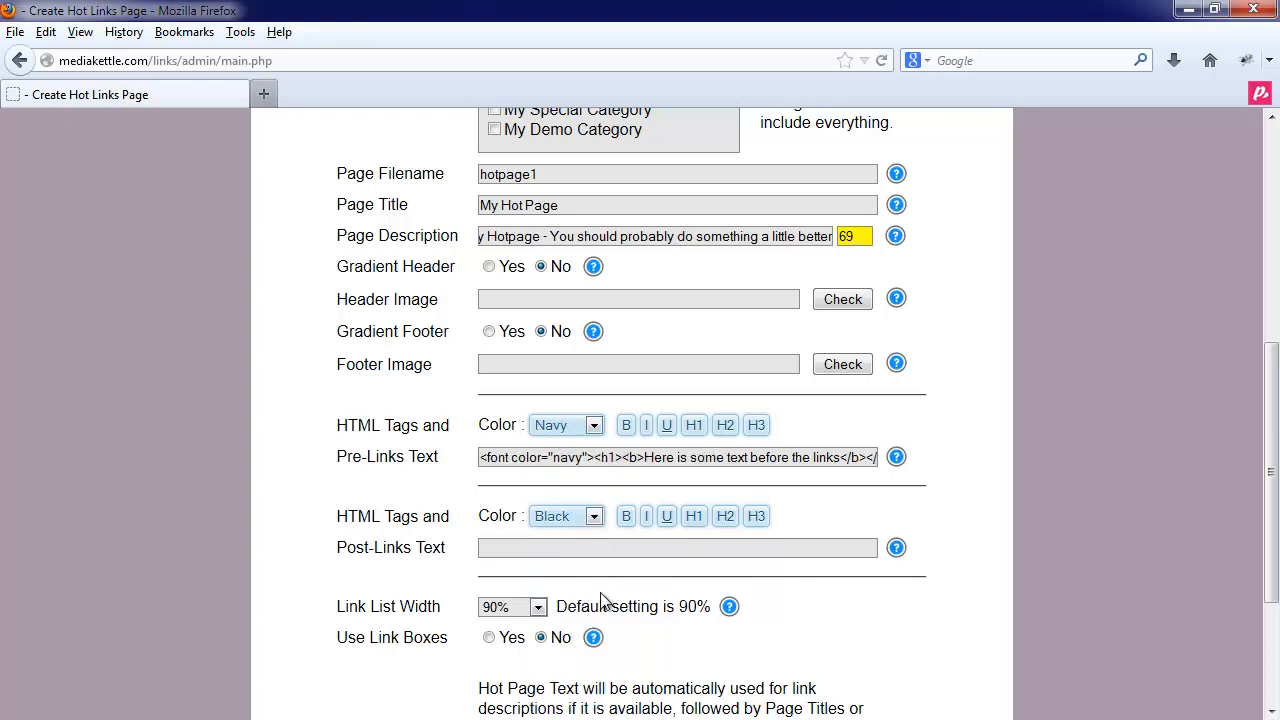
Set the link list width to 60%
scroll(603, 600, "down", 4)
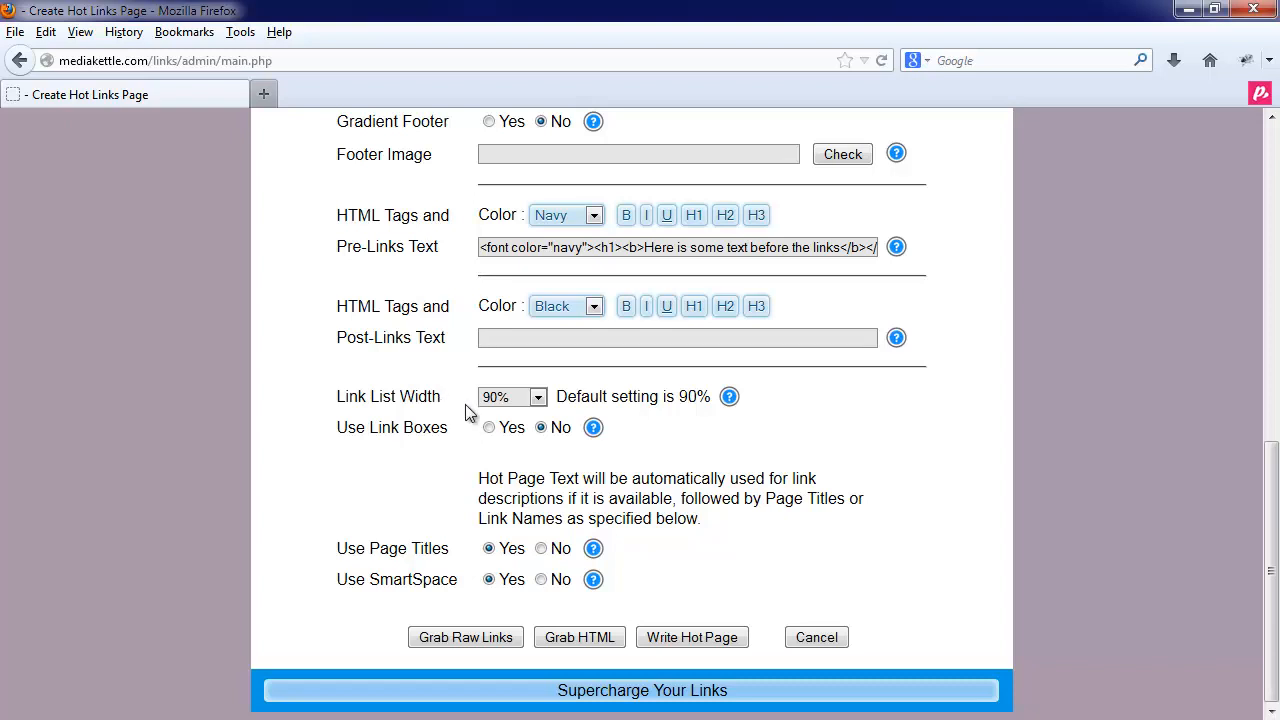
left_click(526, 400)
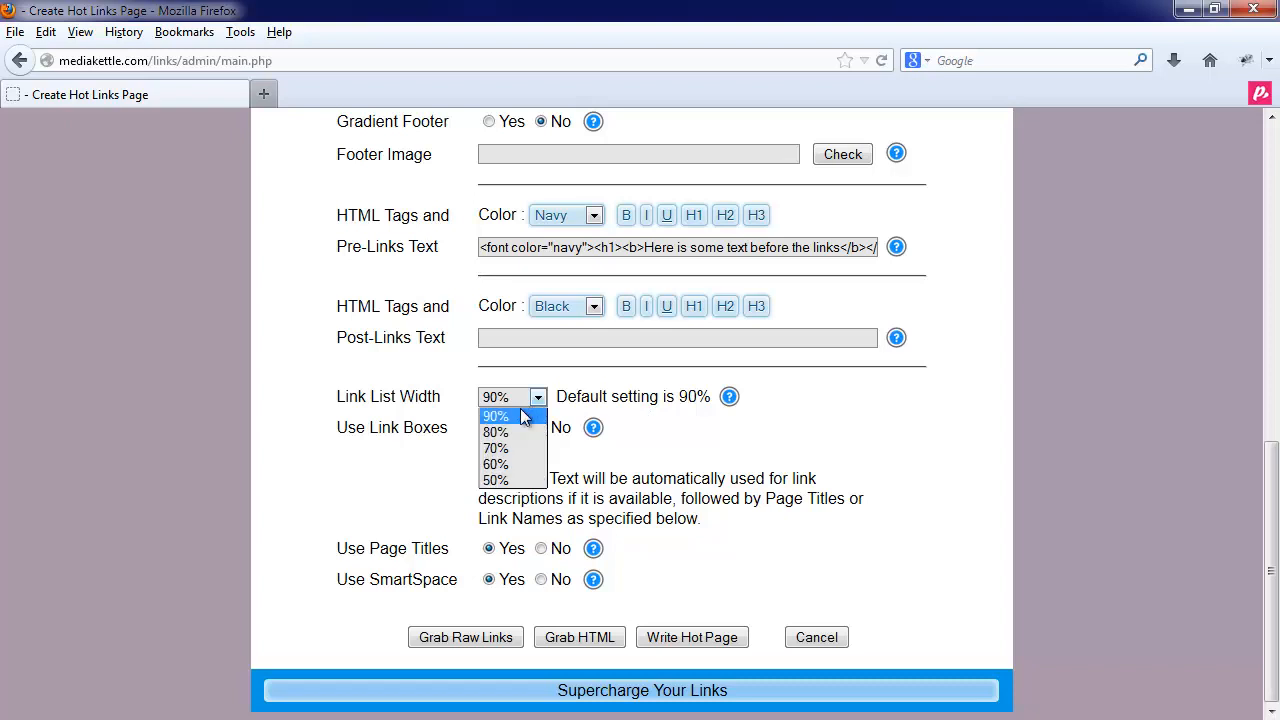
left_click(508, 464)
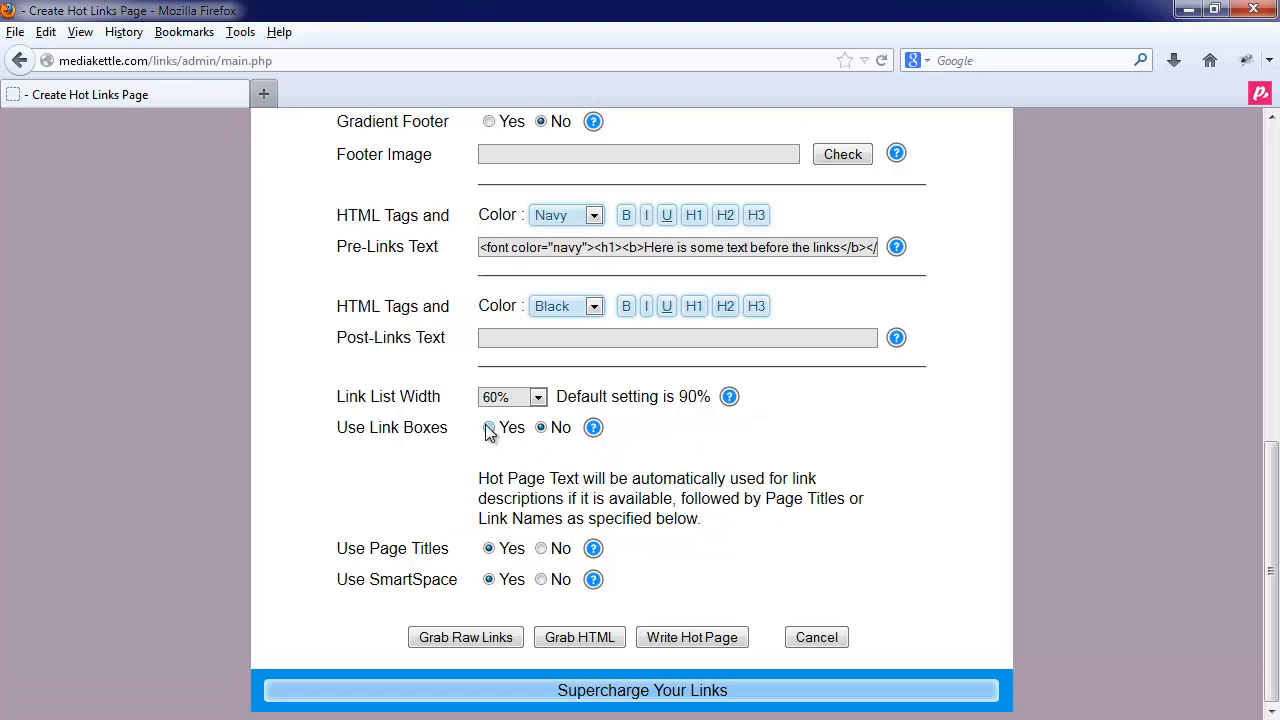
Enable link boxes with border size 2, solid border style, border curve 10 and a drop shadow
left_click(489, 428)
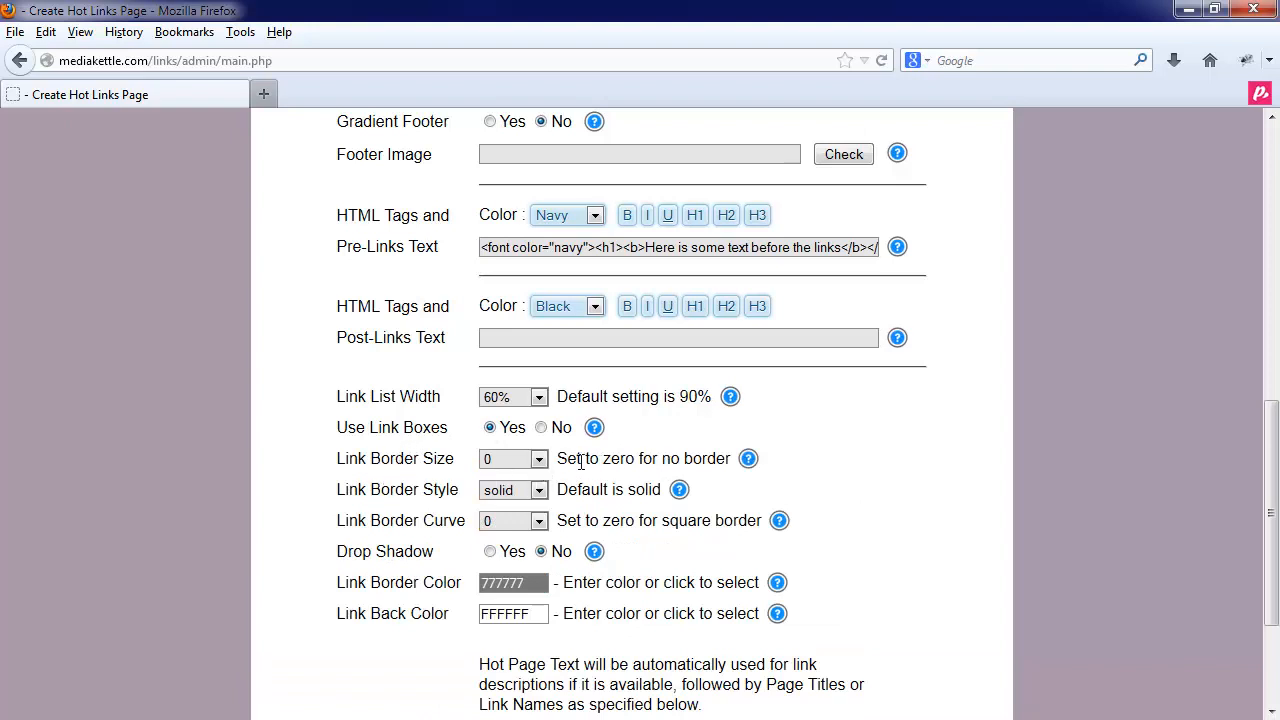
left_click(531, 461)
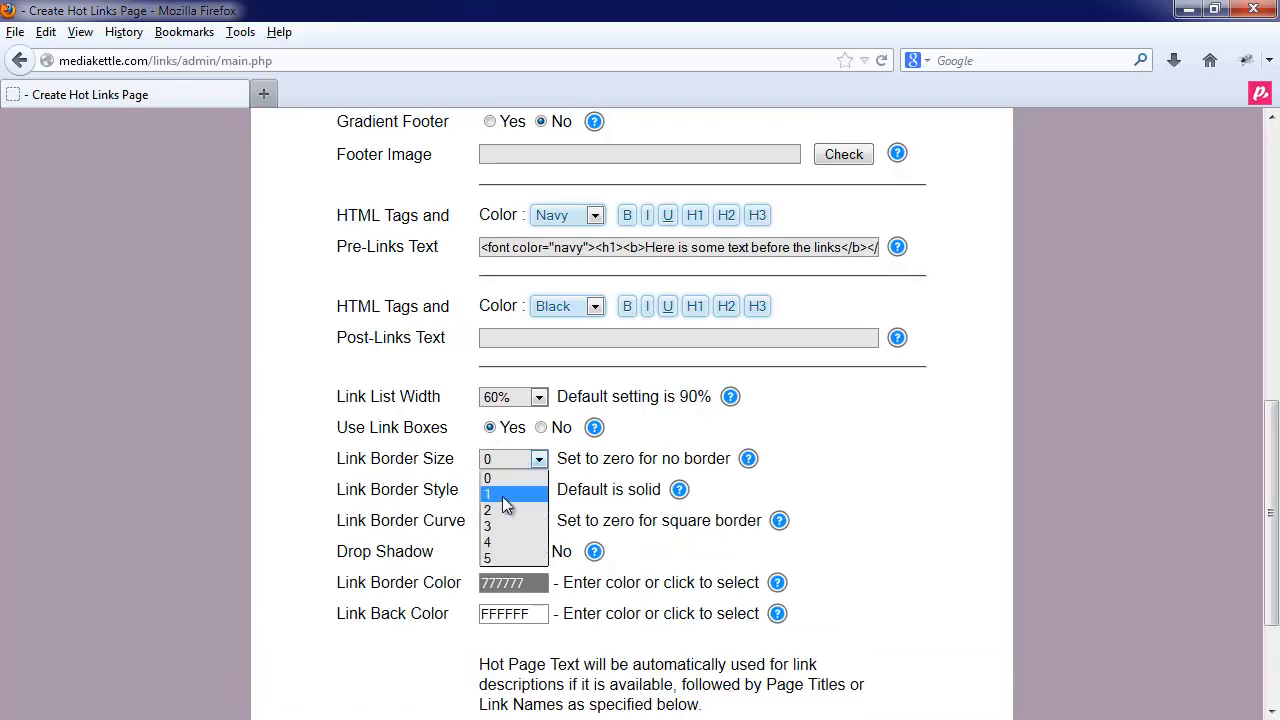
left_click(505, 510)
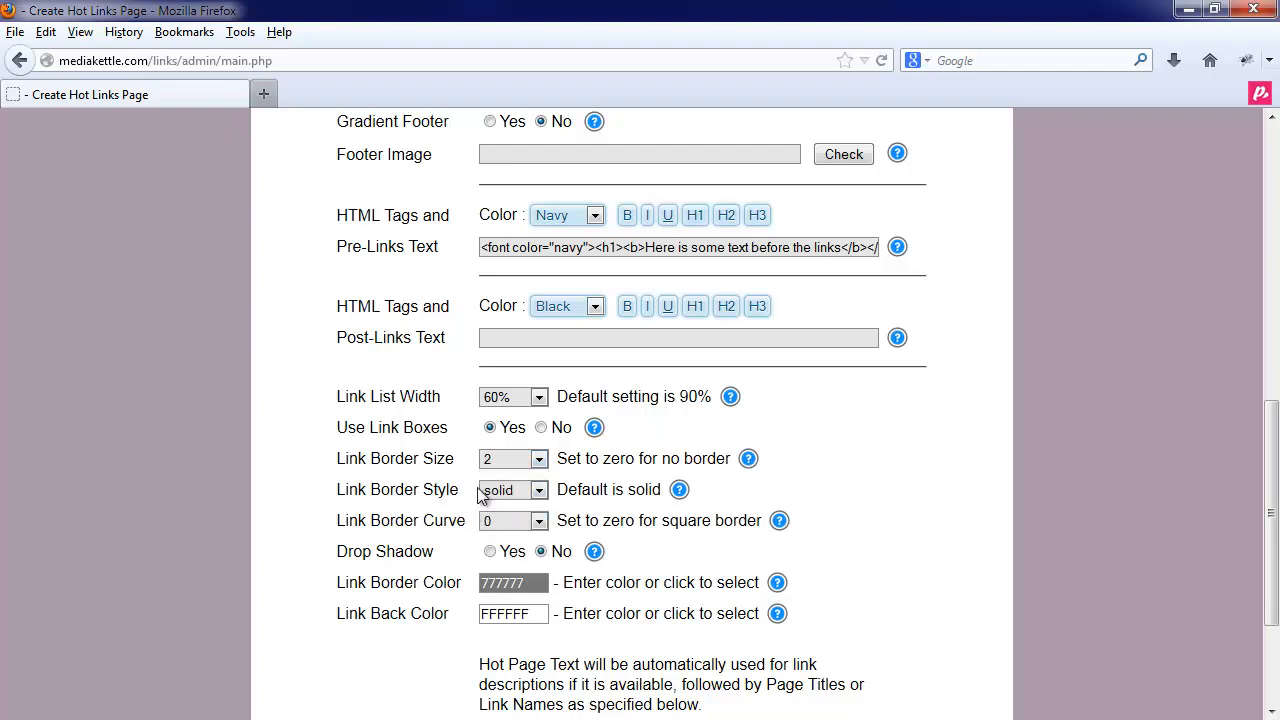
left_click(482, 494)
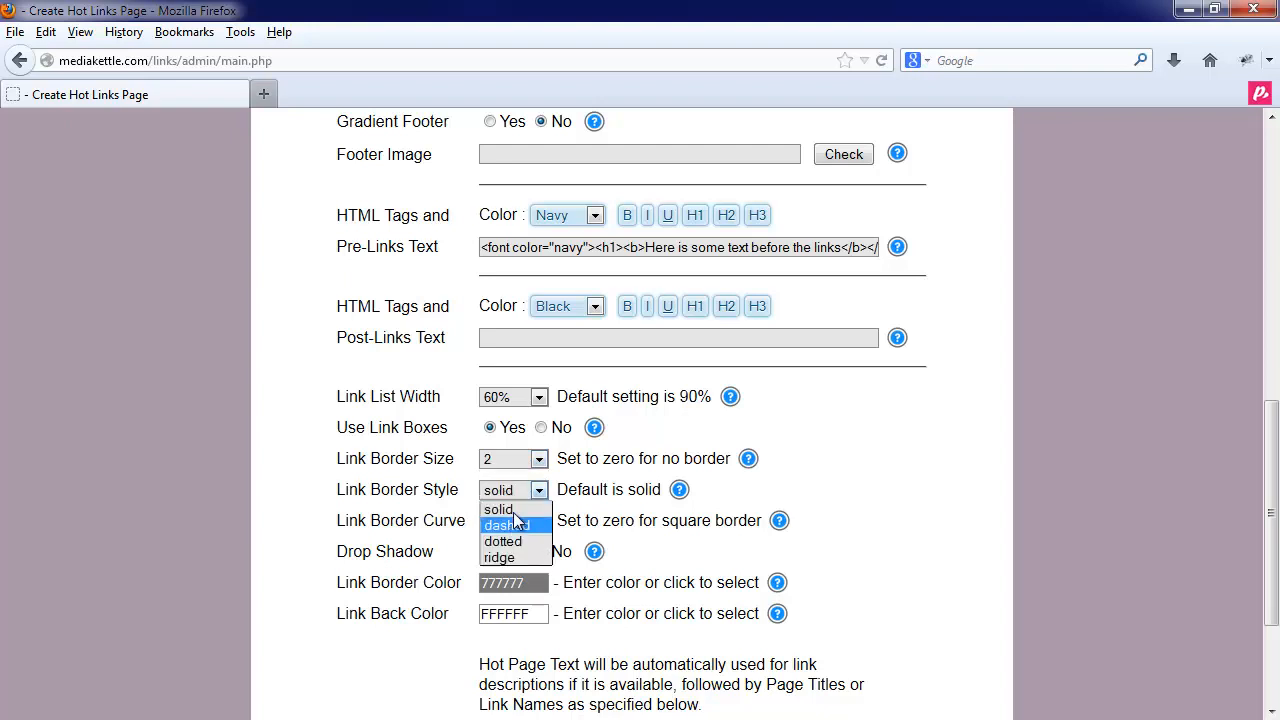
left_click(510, 510)
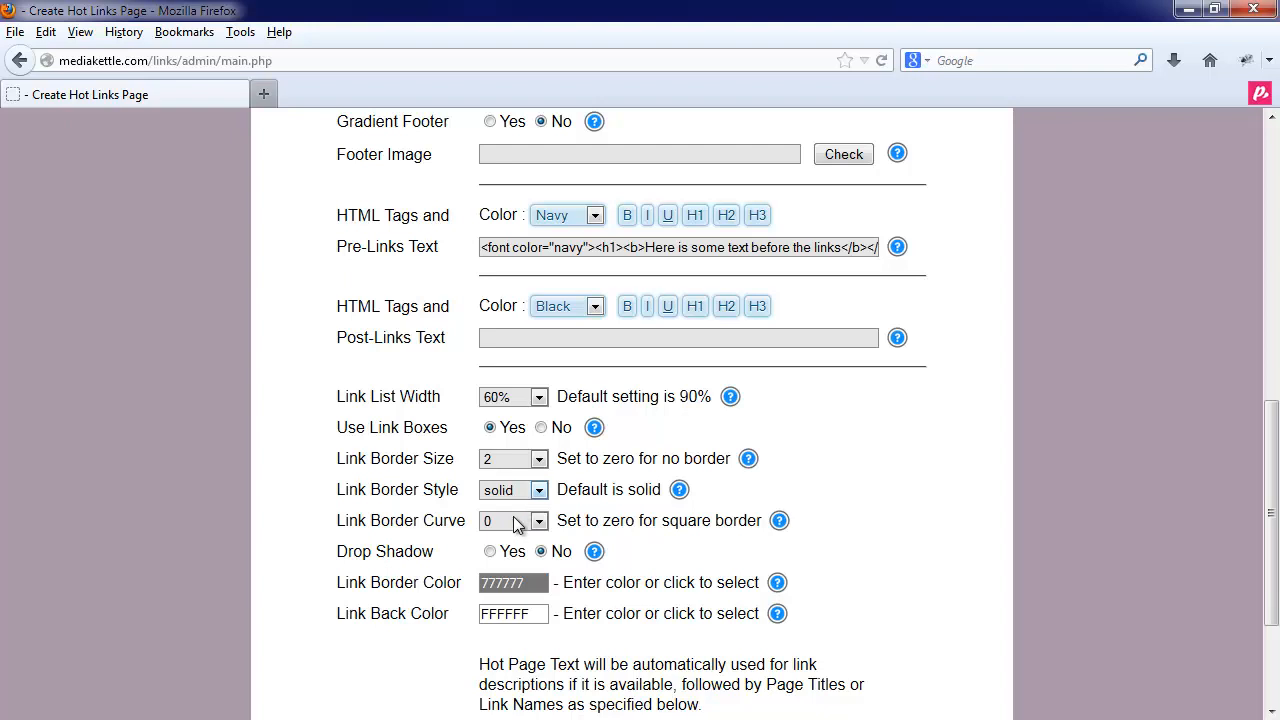
left_click(514, 522)
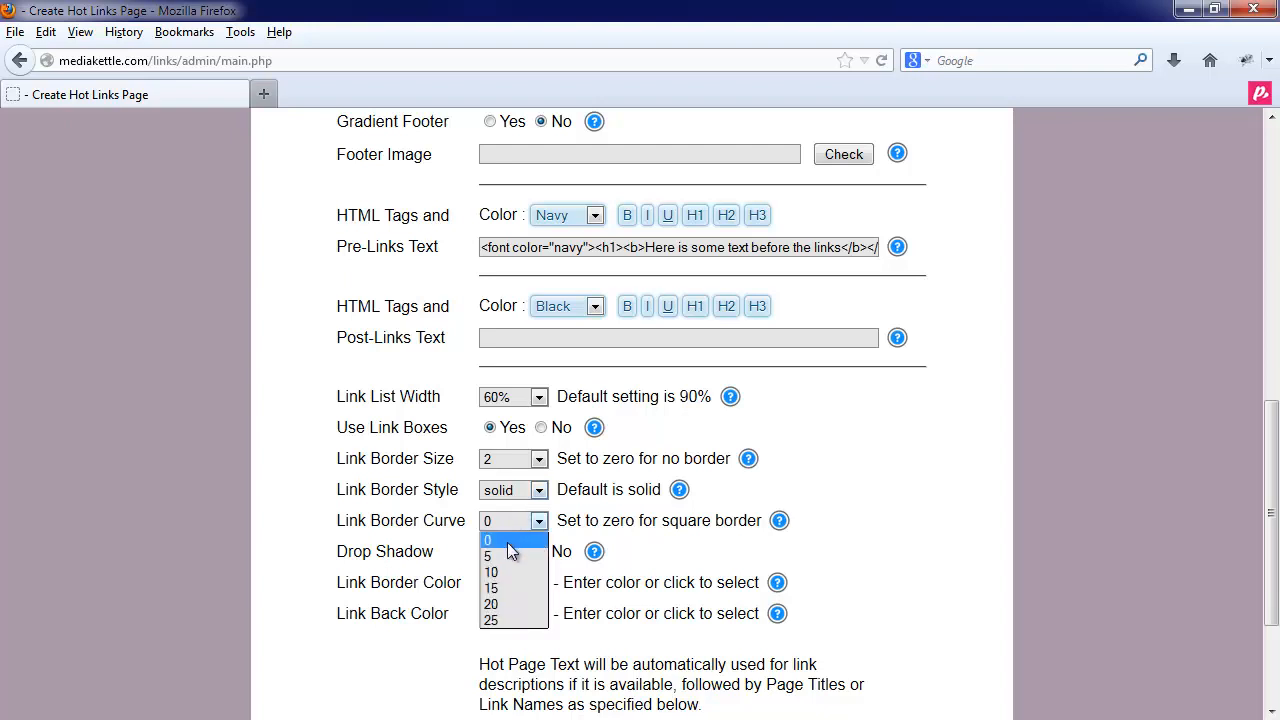
left_click(510, 574)
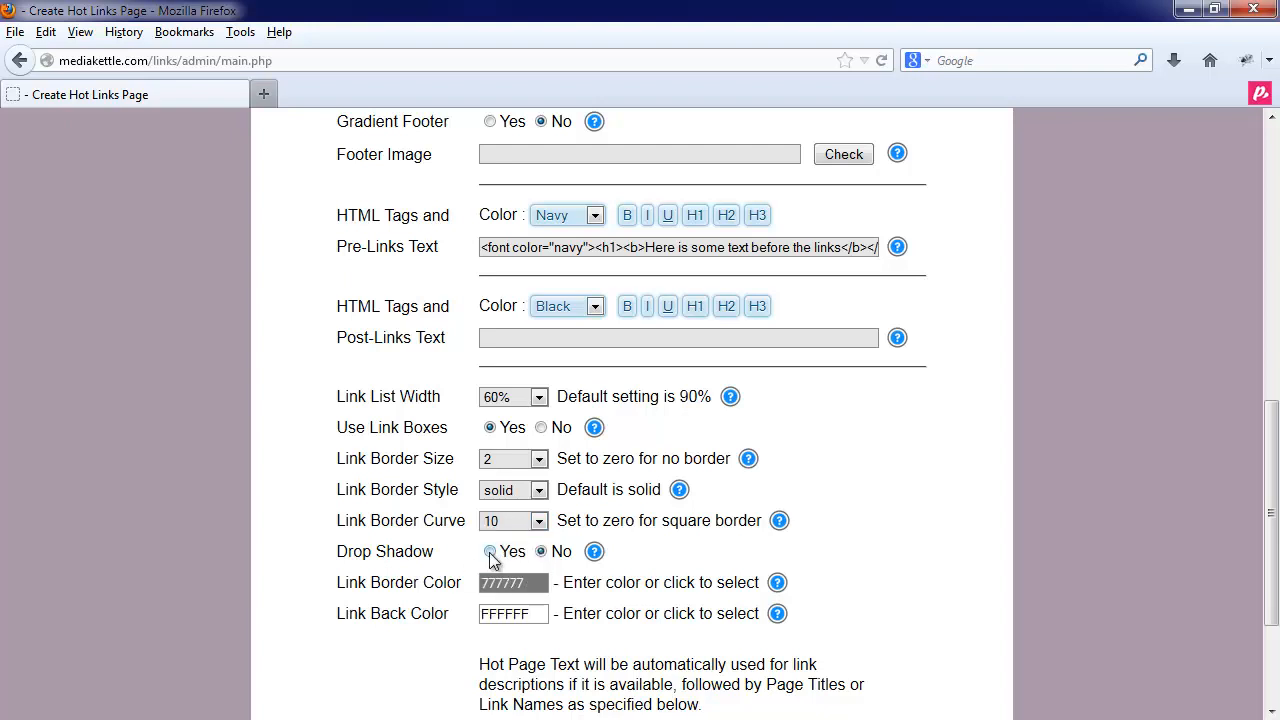
left_click(490, 552)
Set the link border color to dark gray 292929 and the link back color to pale yellow FFED91
scroll(589, 607, "down", 2)
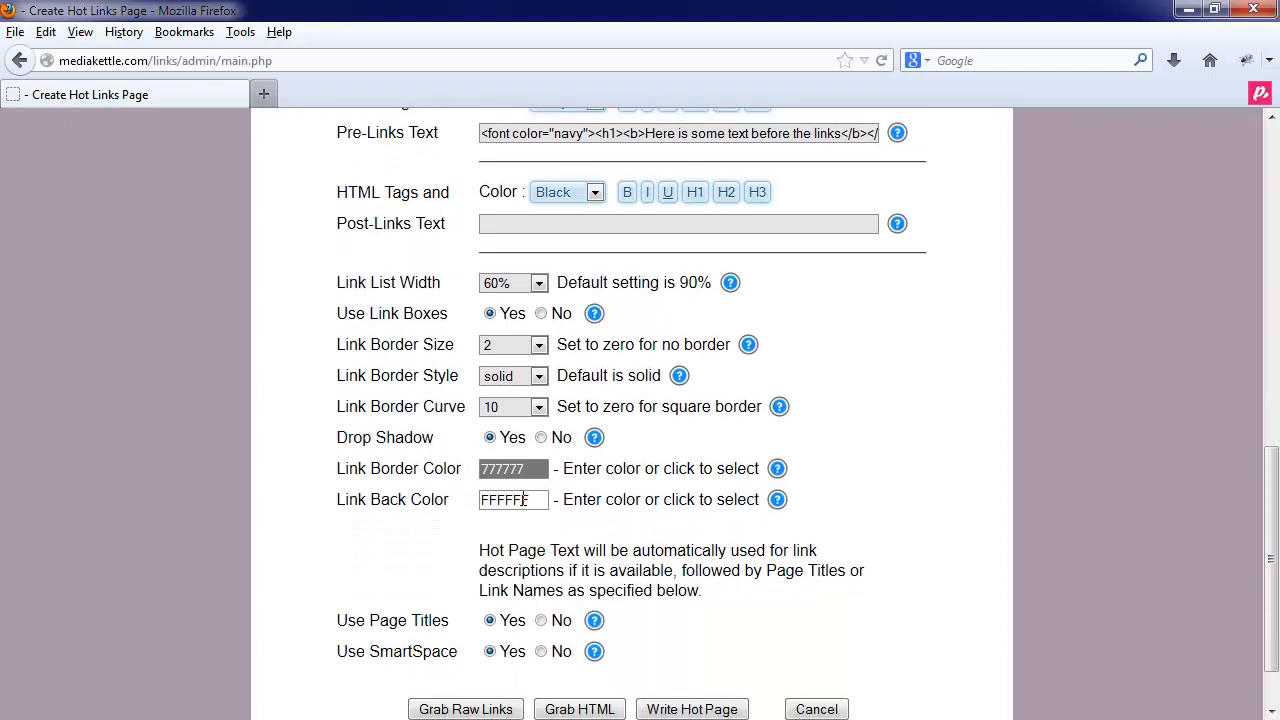
left_click(520, 469)
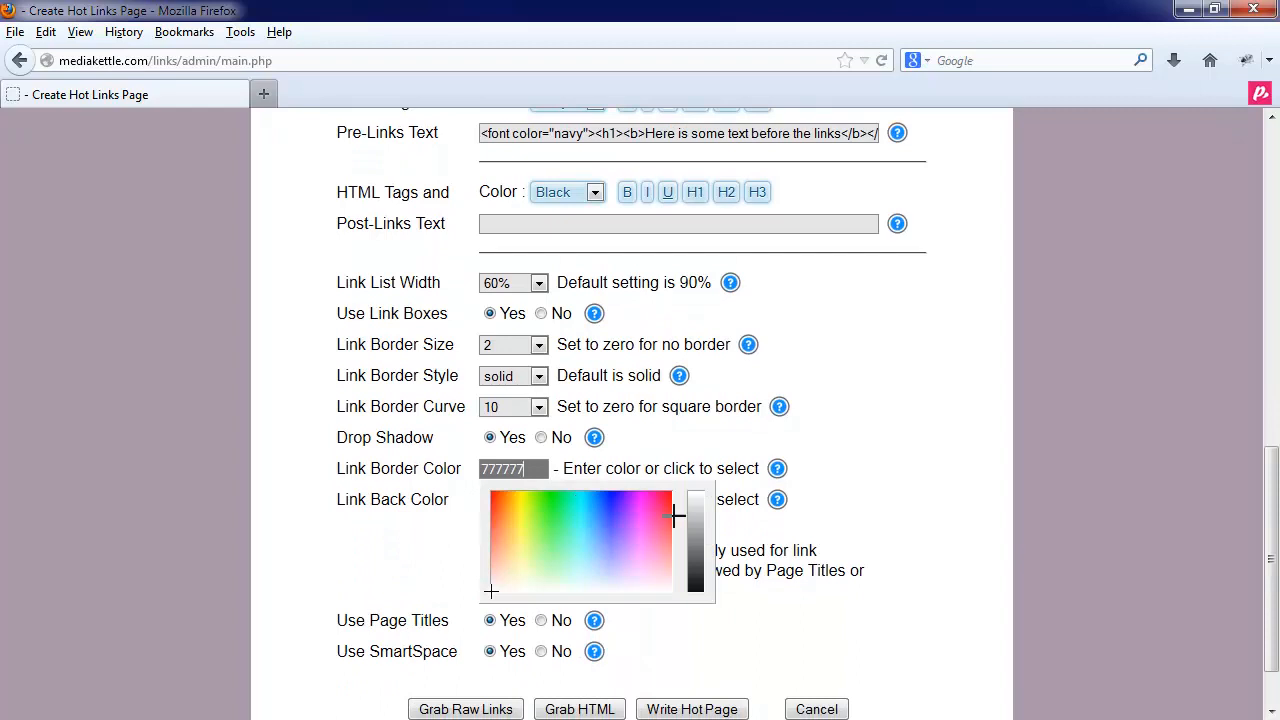
left_click_drag(690, 556, 693, 585)
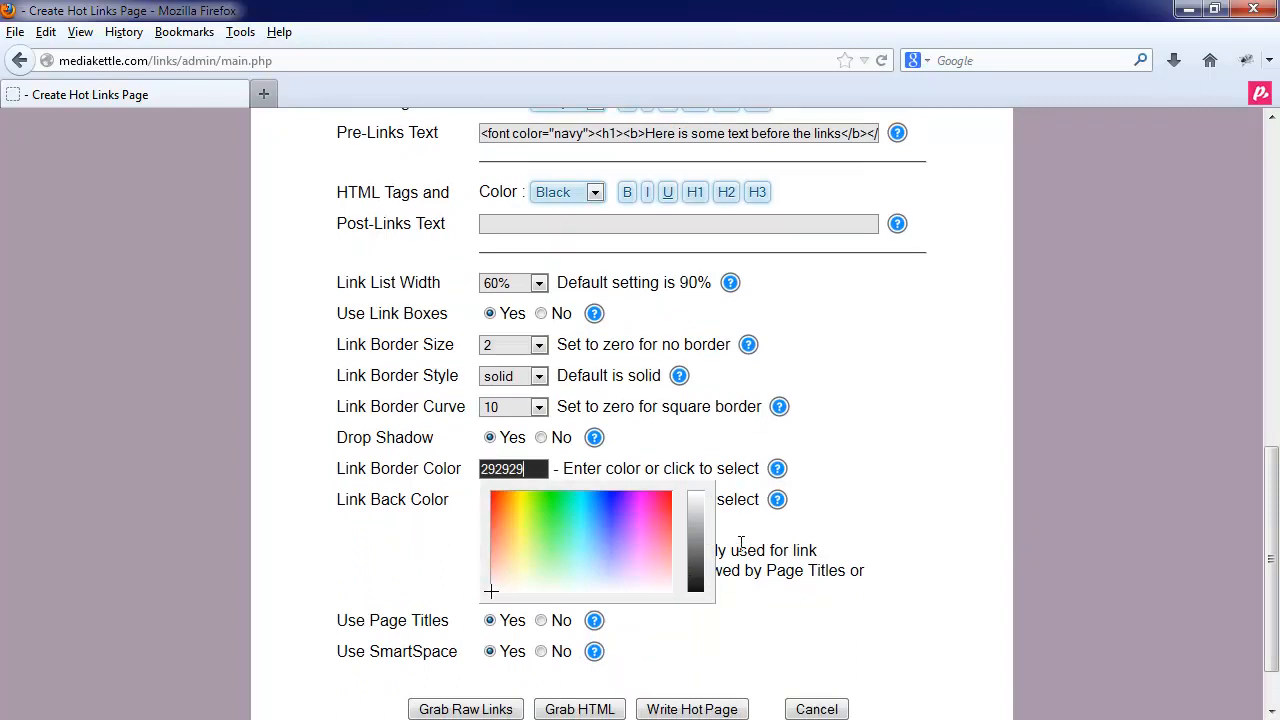
left_click(465, 532)
left_click(503, 498)
left_click_drag(528, 542, 520, 577)
left_click(614, 492)
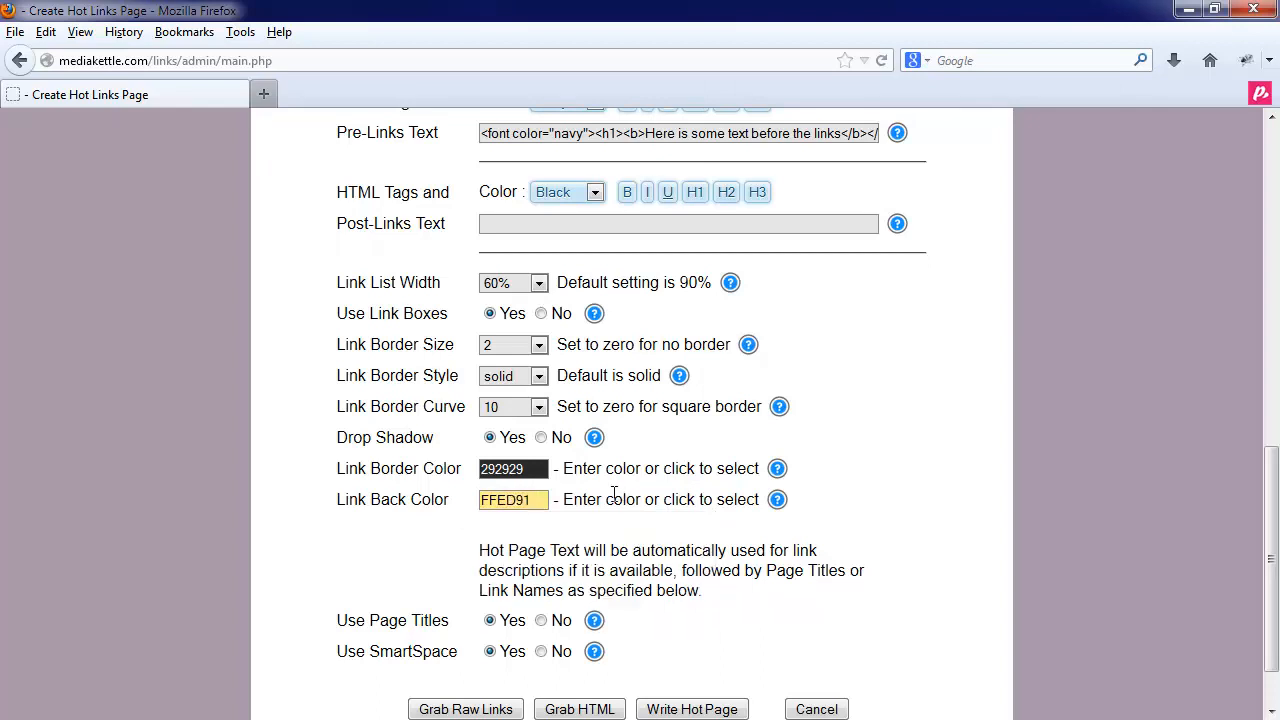
Write the hot page and open the created page to check its links and web address
scroll(612, 499, "down", 2)
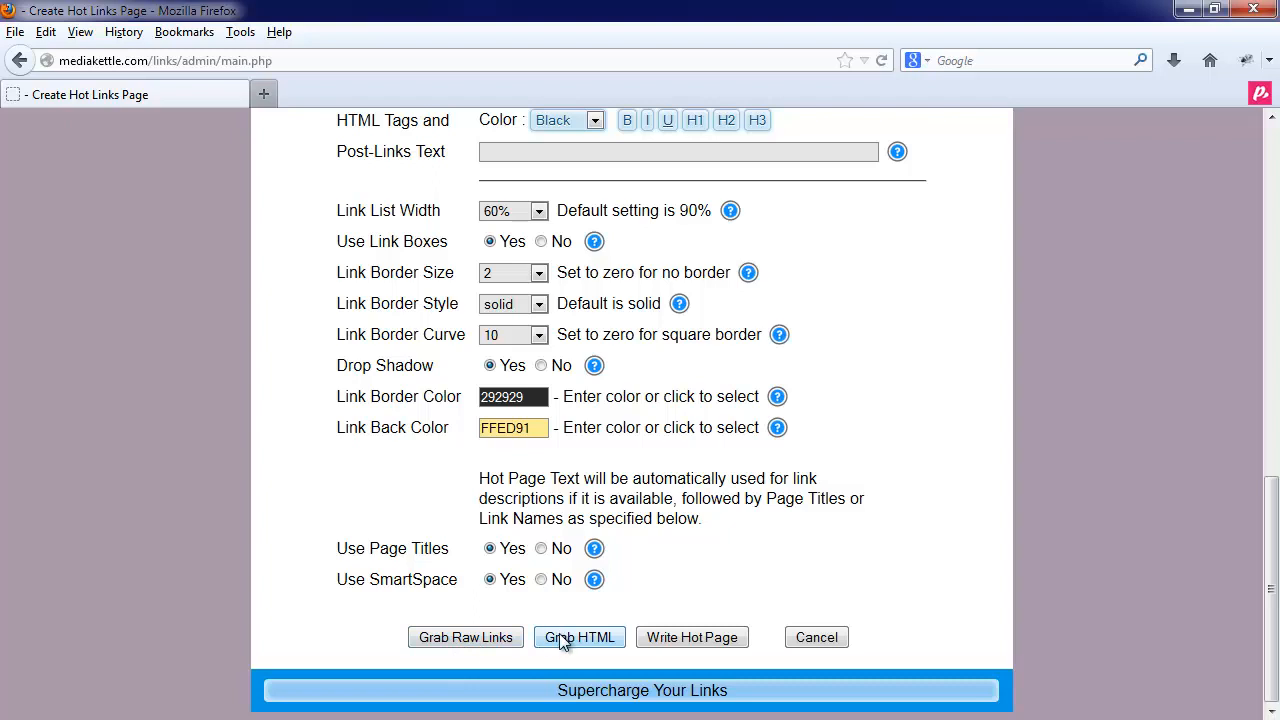
left_click(678, 638)
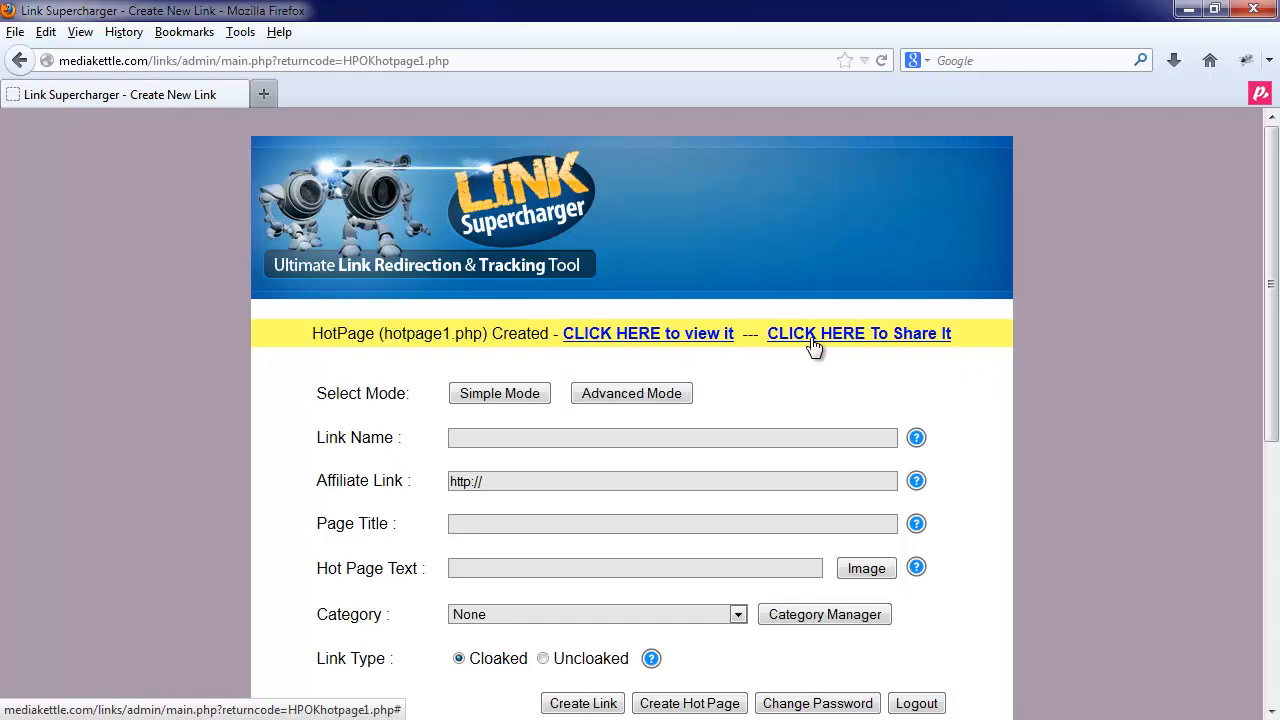
left_click(690, 336)
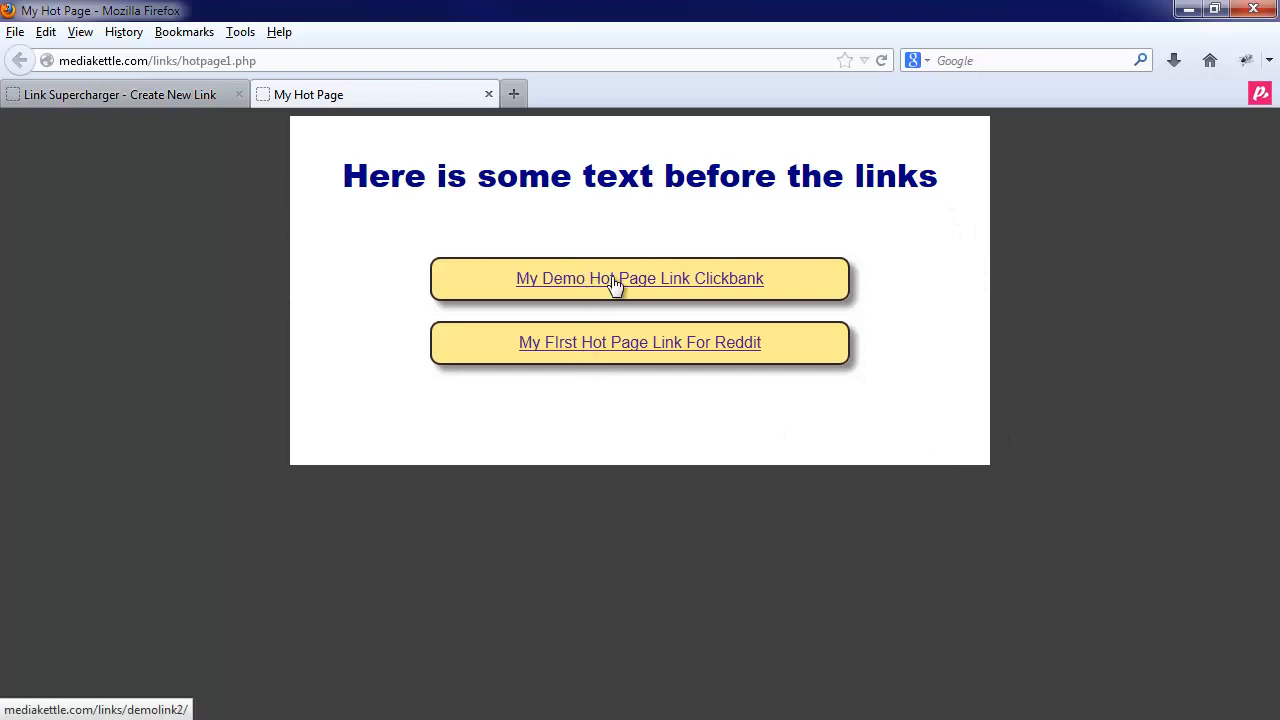
left_click(340, 61)
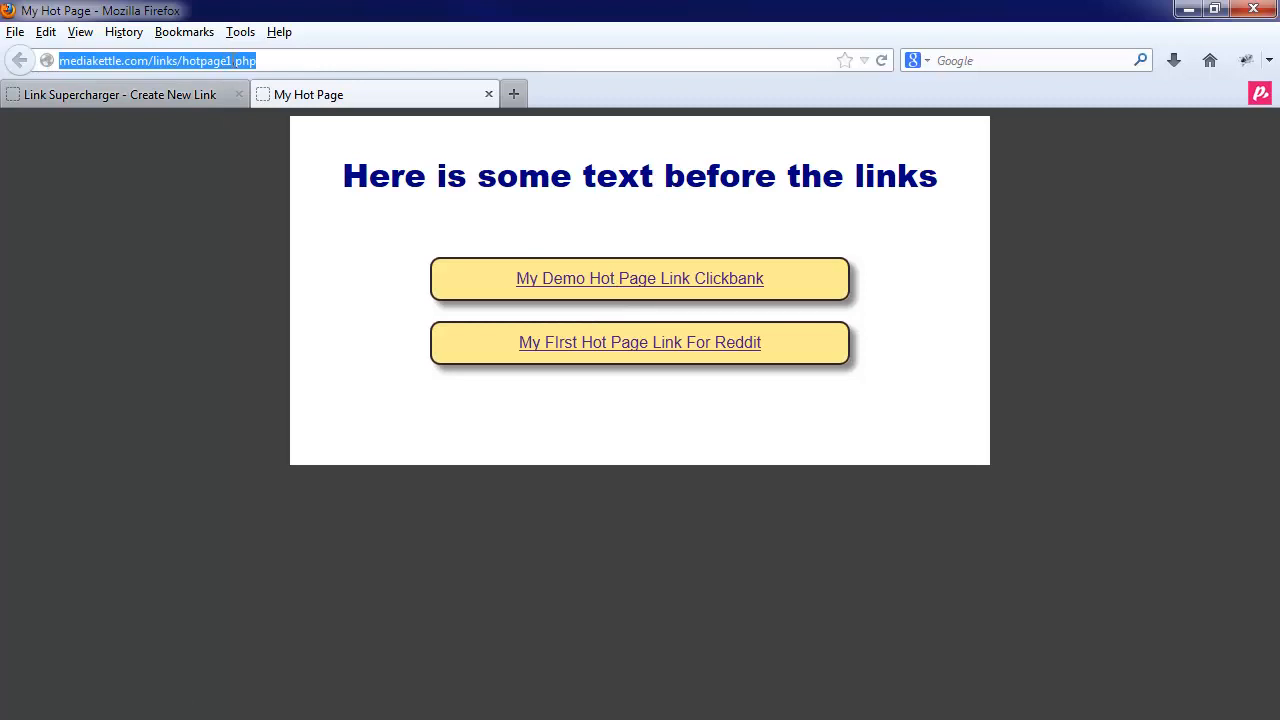
left_click(262, 61)
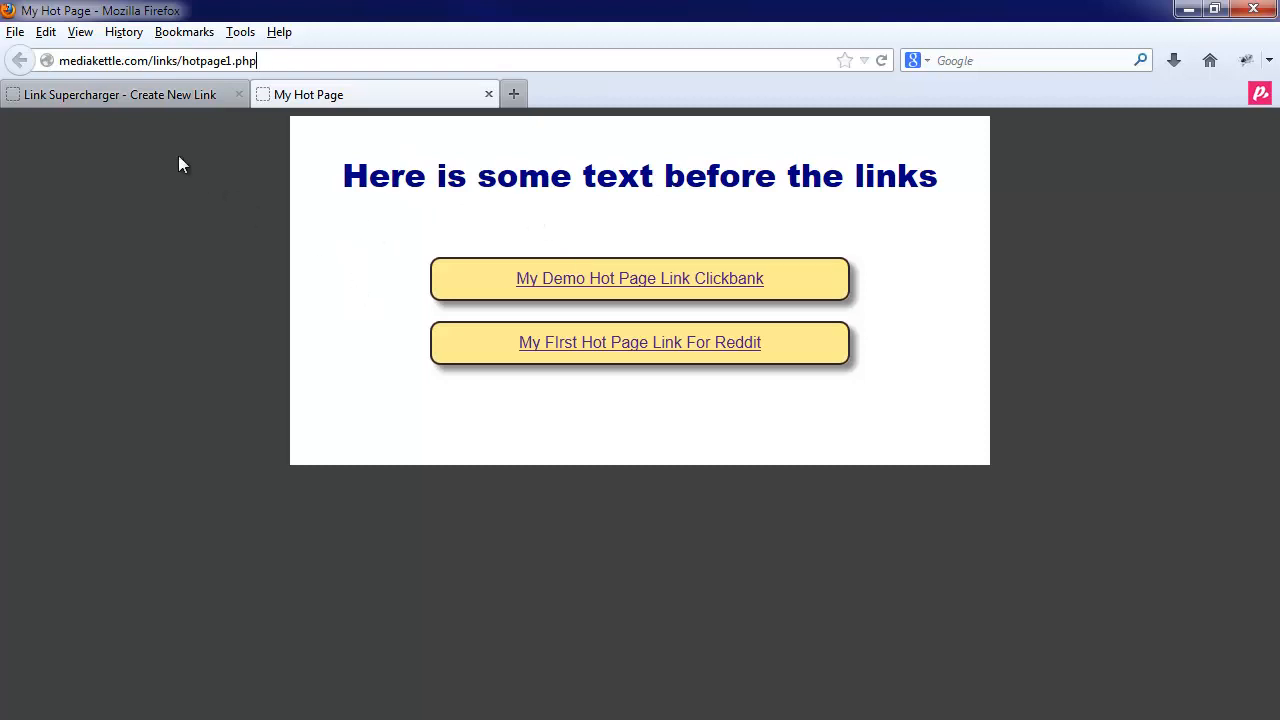
Return to the Link Supercharger admin page and start creating another hot page
left_click(183, 98)
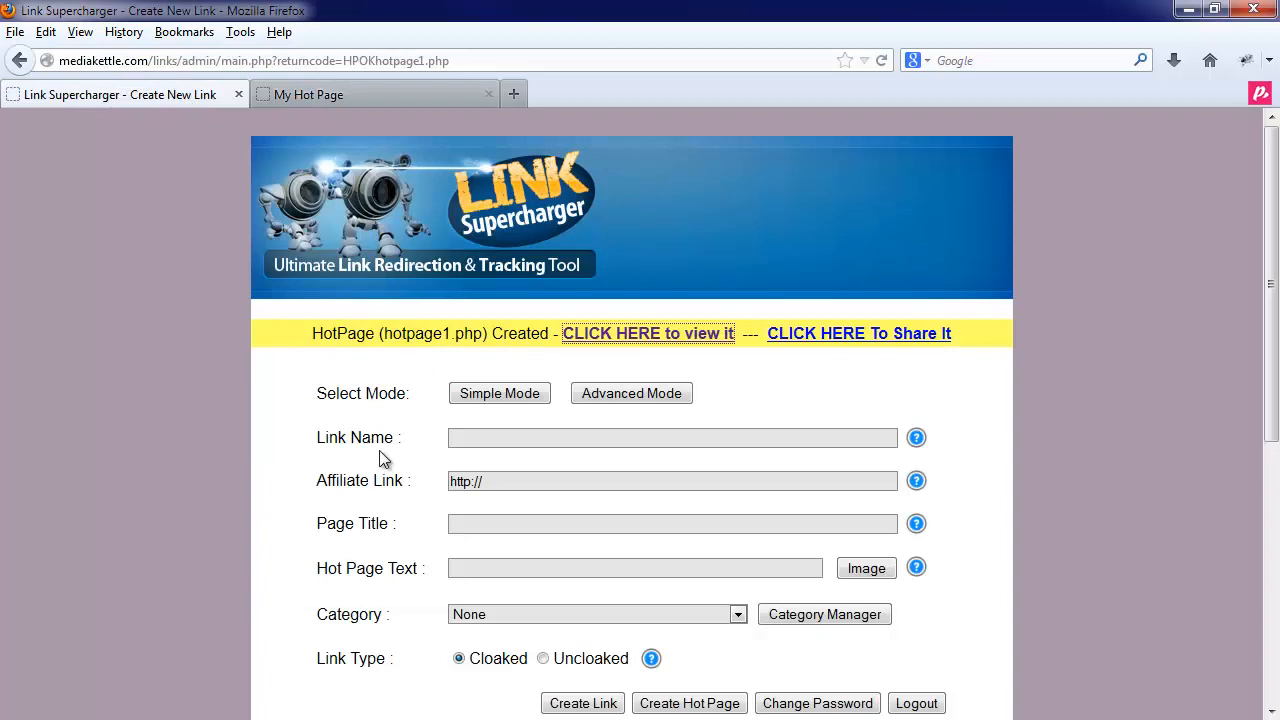
scroll(777, 456, "down", 5)
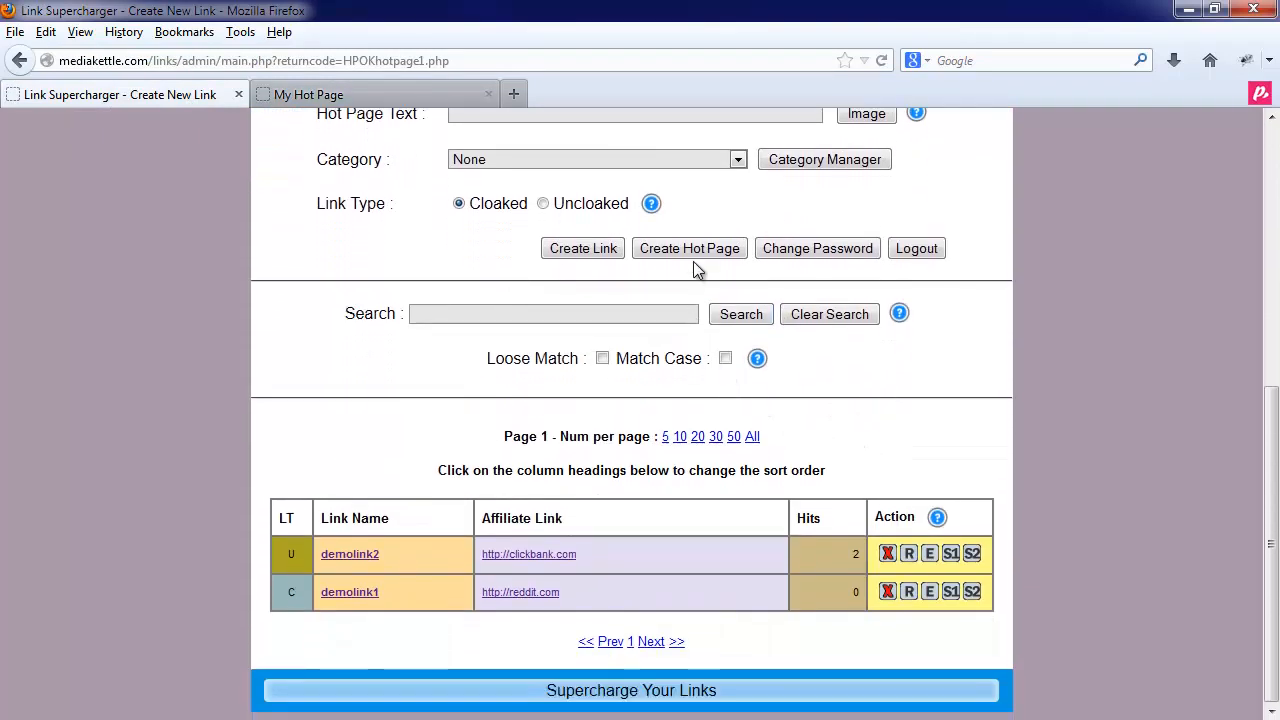
left_click(694, 257)
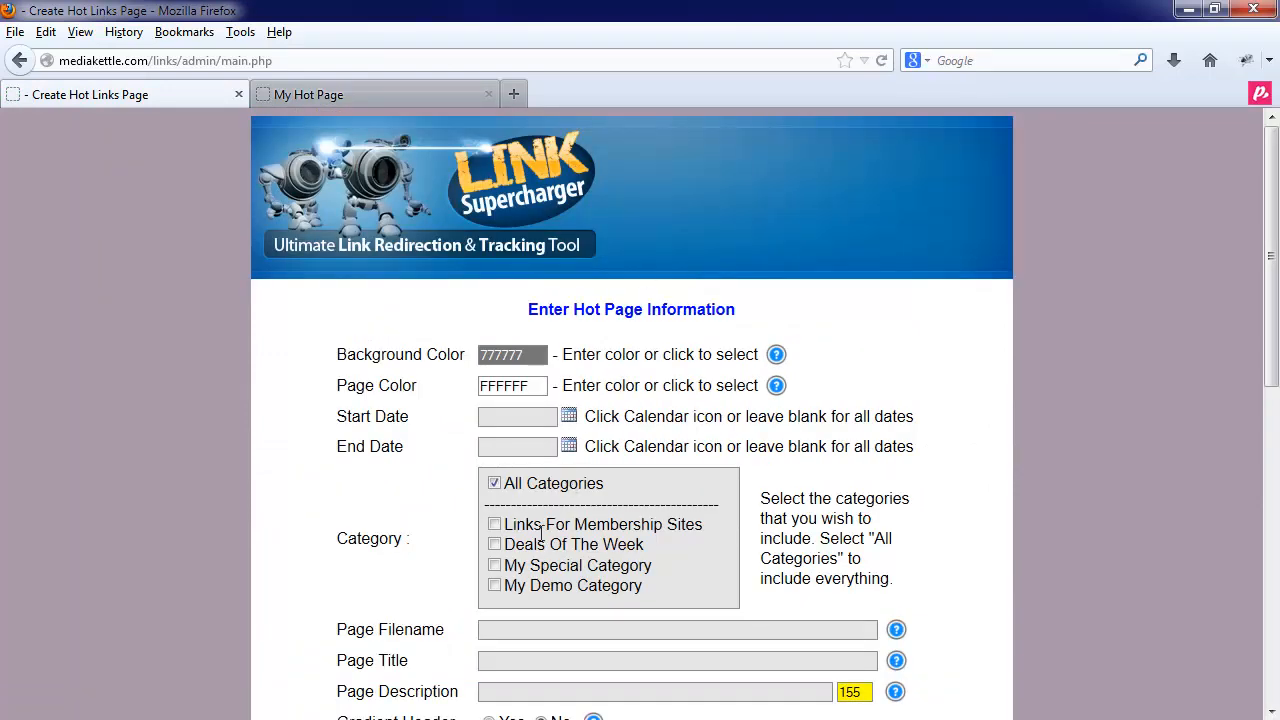
Grab the raw links with the default hot page settings and select all the listed URLs
scroll(570, 531, "down", 8)
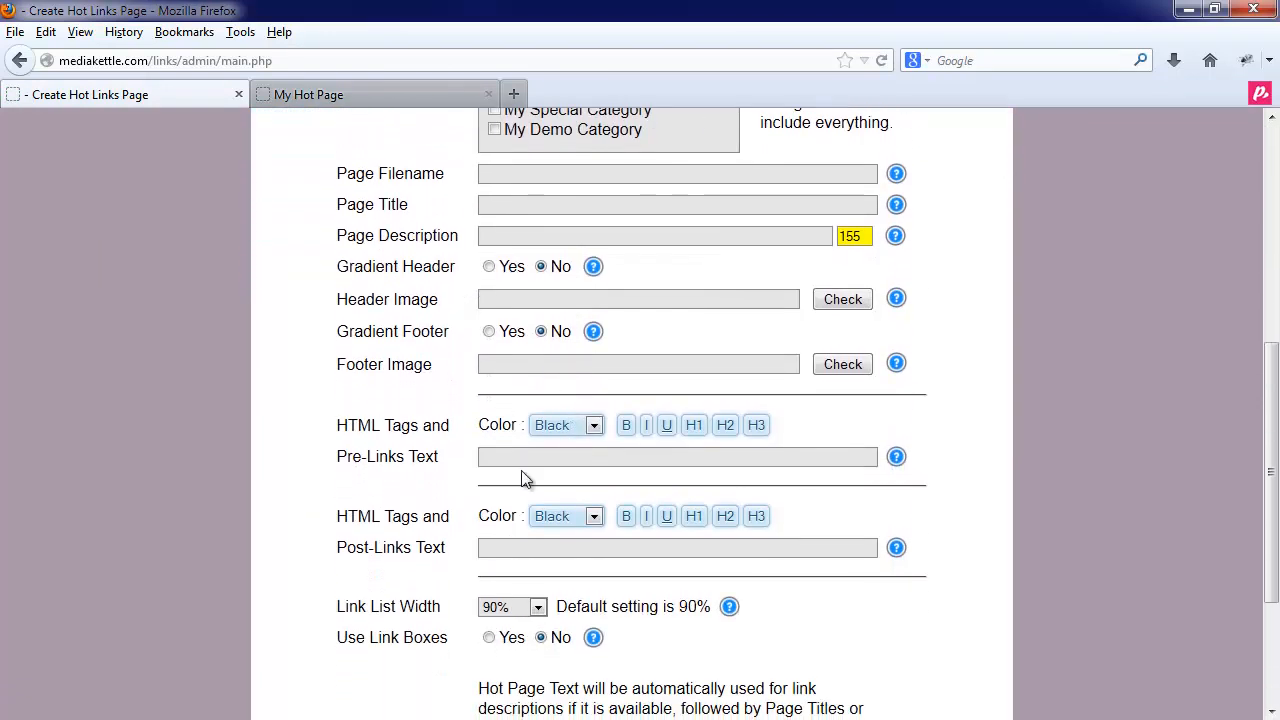
scroll(525, 478, "down", 4)
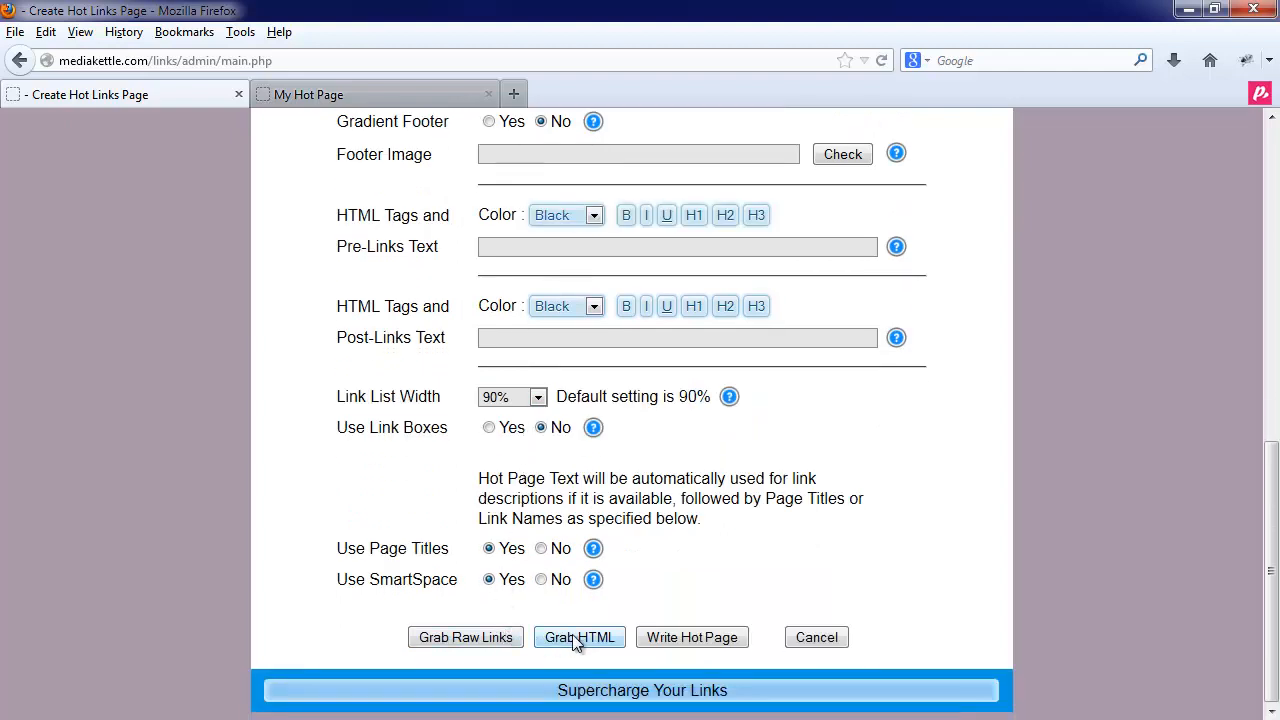
left_click(489, 636)
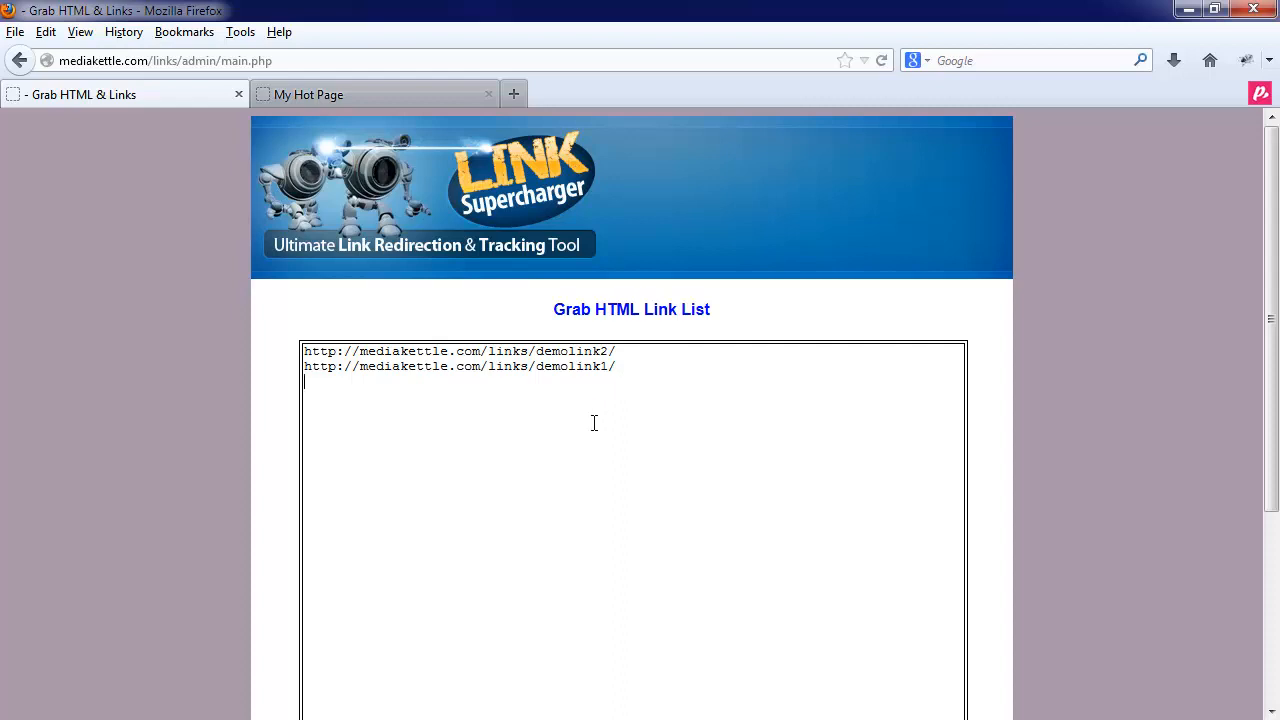
scroll(594, 423, "down", 5)
scroll(594, 423, "up", 6)
left_click_drag(623, 371, 140, 350)
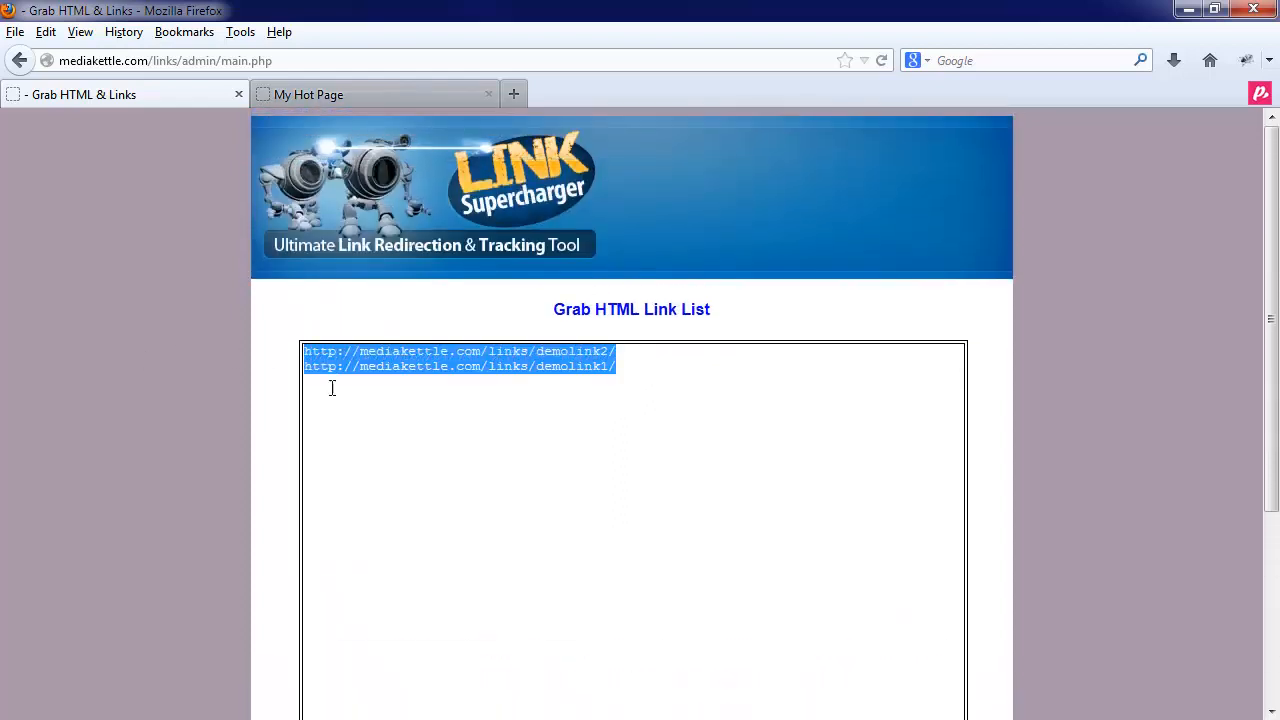
Close the raw link list and start creating another hot page from the admin page
left_click(410, 400)
scroll(602, 532, "down", 5)
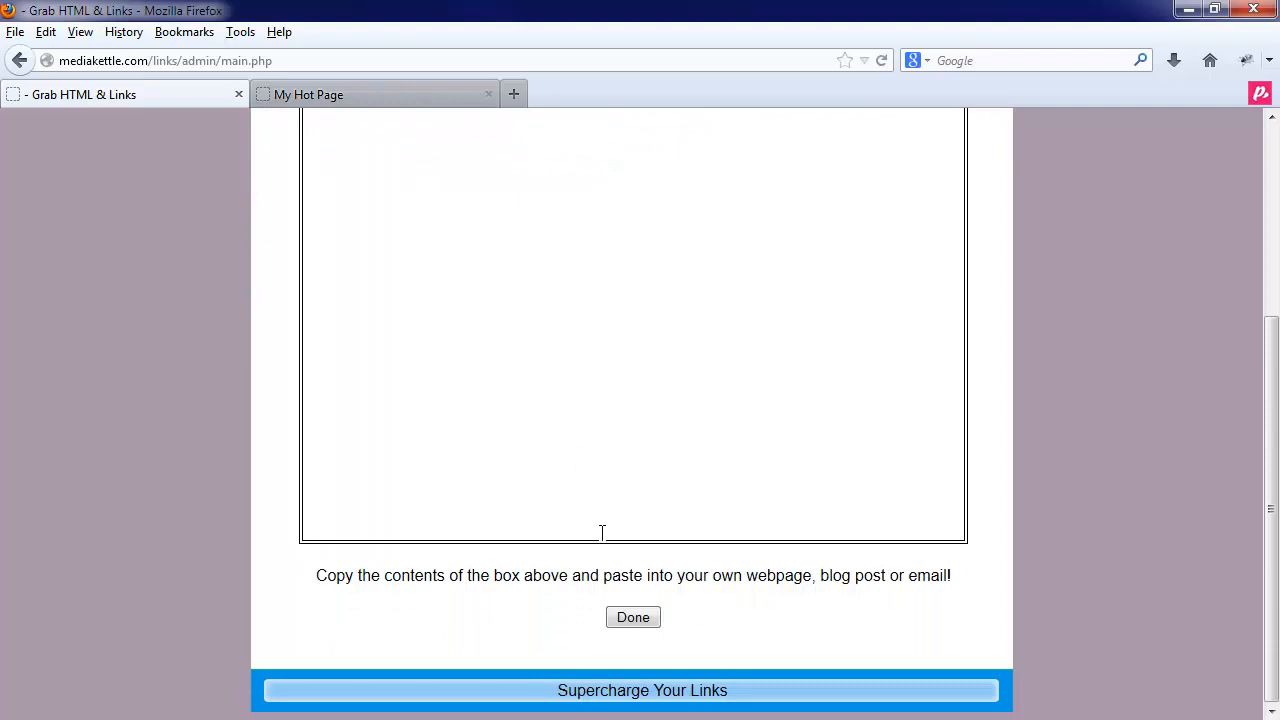
left_click(632, 630)
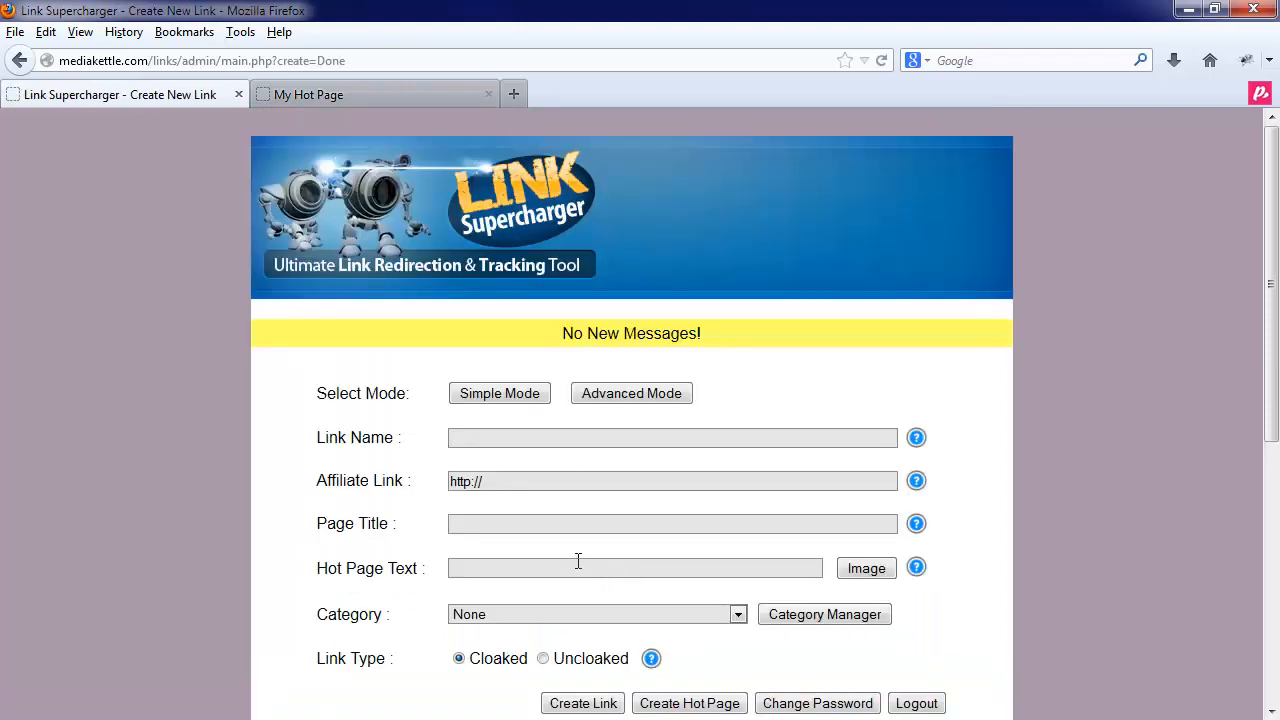
scroll(590, 460, "down", 3)
scroll(615, 469, "down", 3)
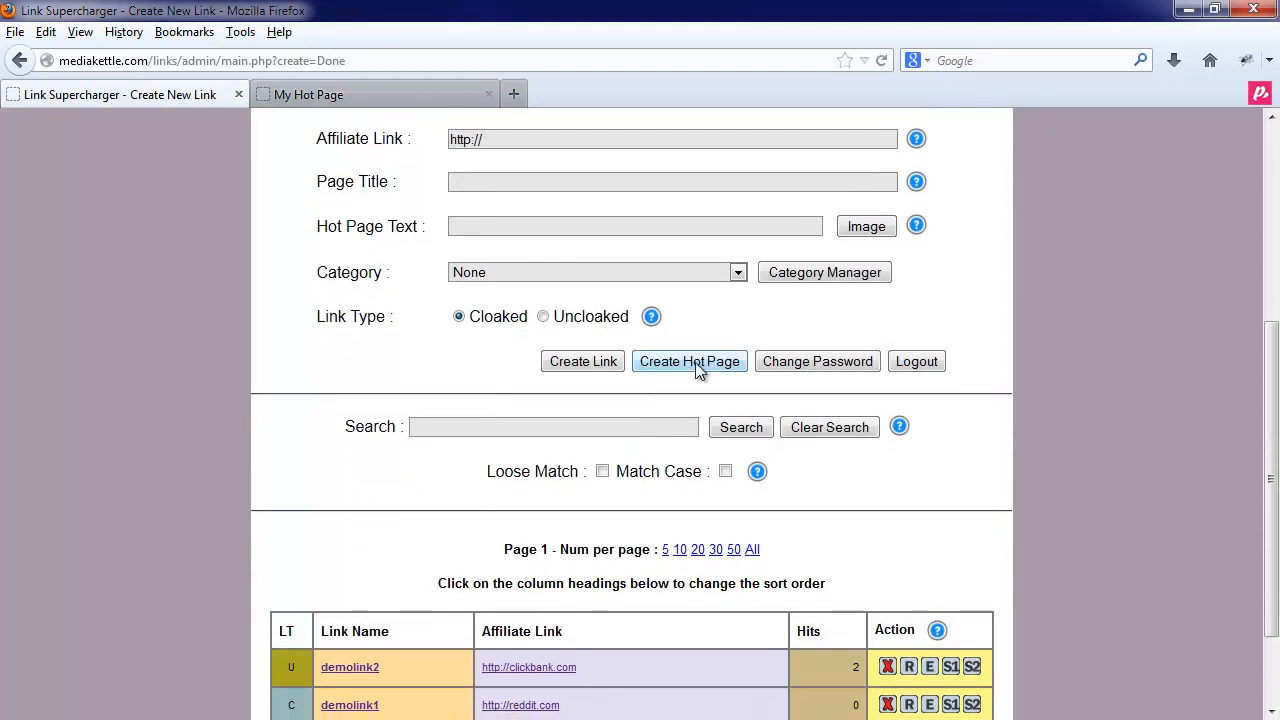
left_click(695, 364)
Grab the links as HTML with the default hot page settings, select all the generated code, and close the list
scroll(537, 560, "down", 10)
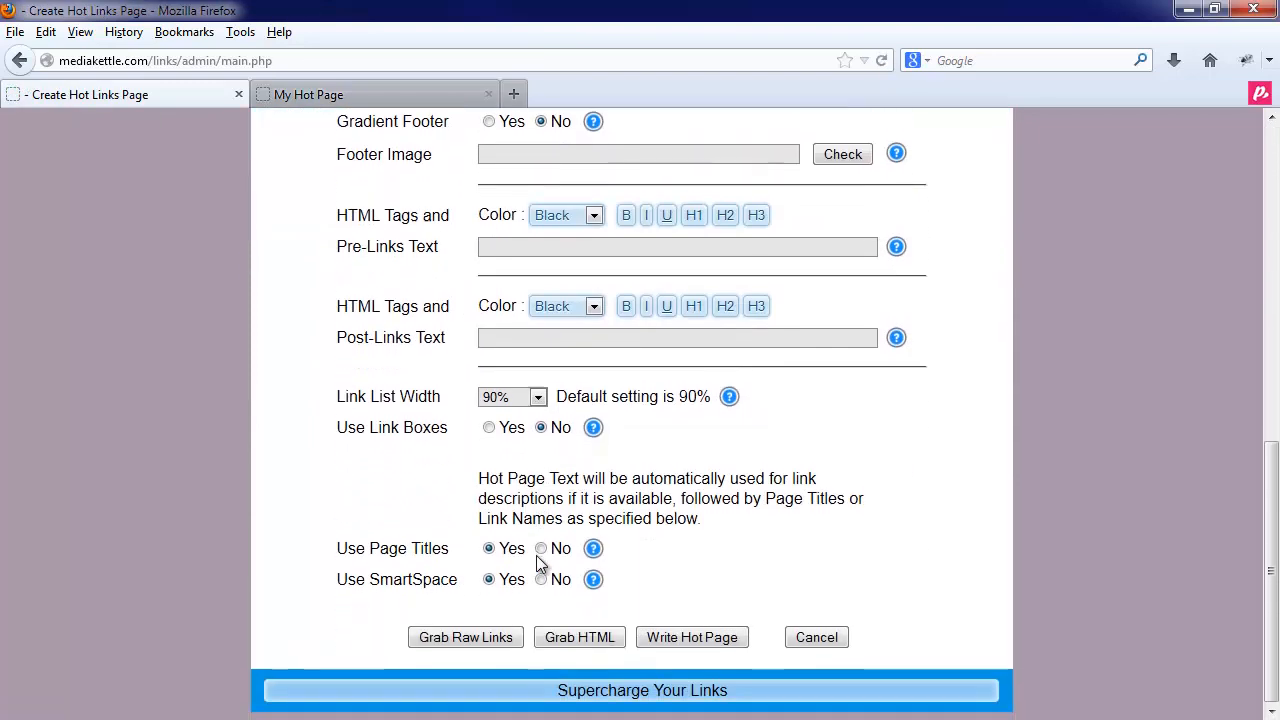
left_click(576, 642)
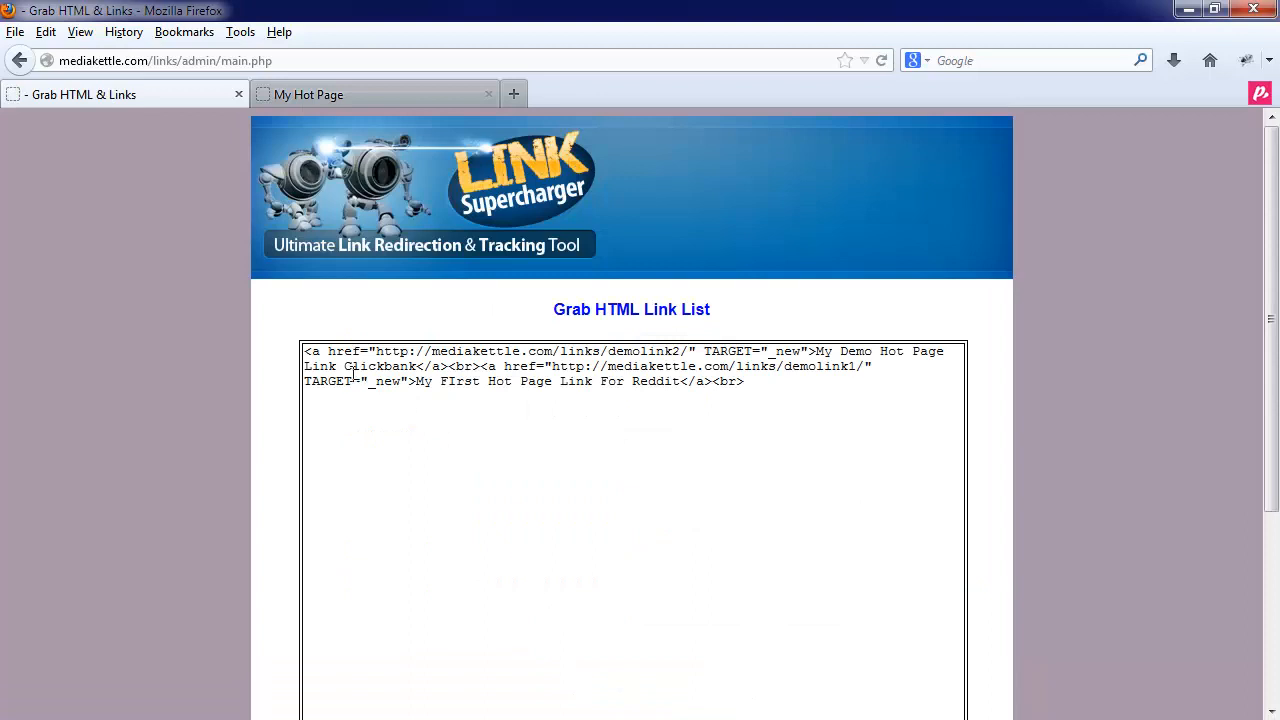
left_click_drag(837, 394, 277, 357)
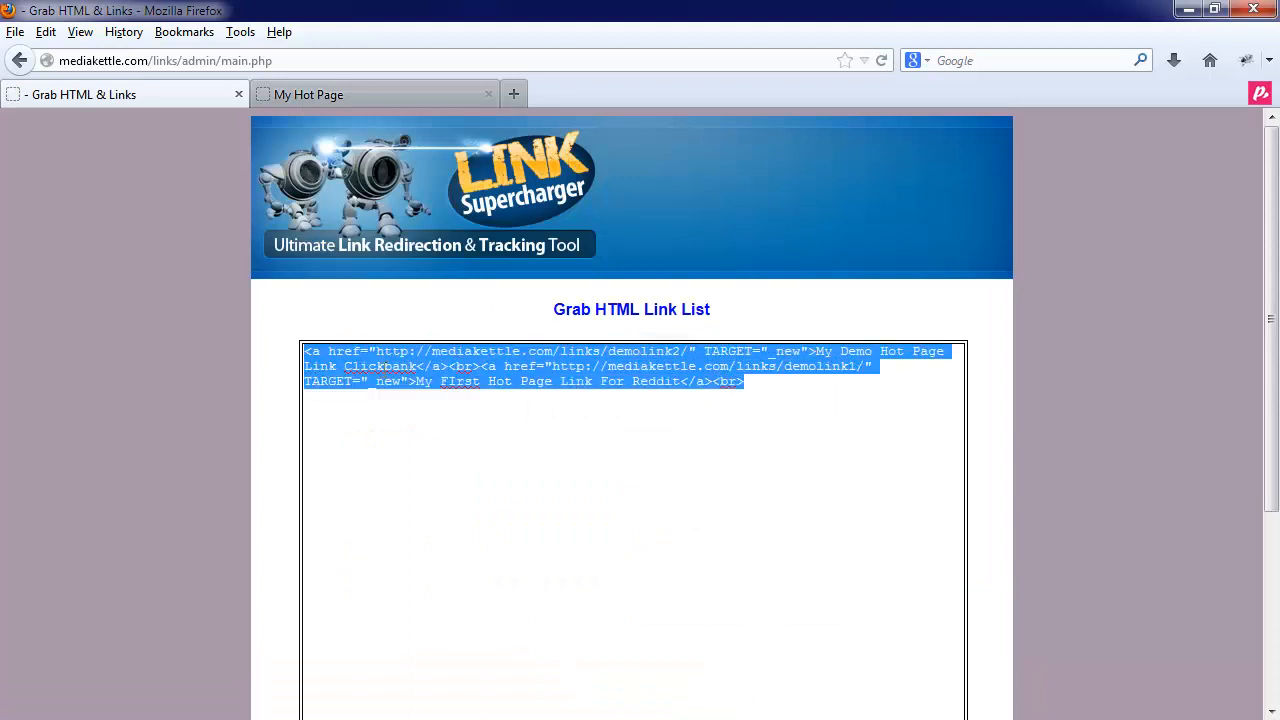
left_click(428, 408)
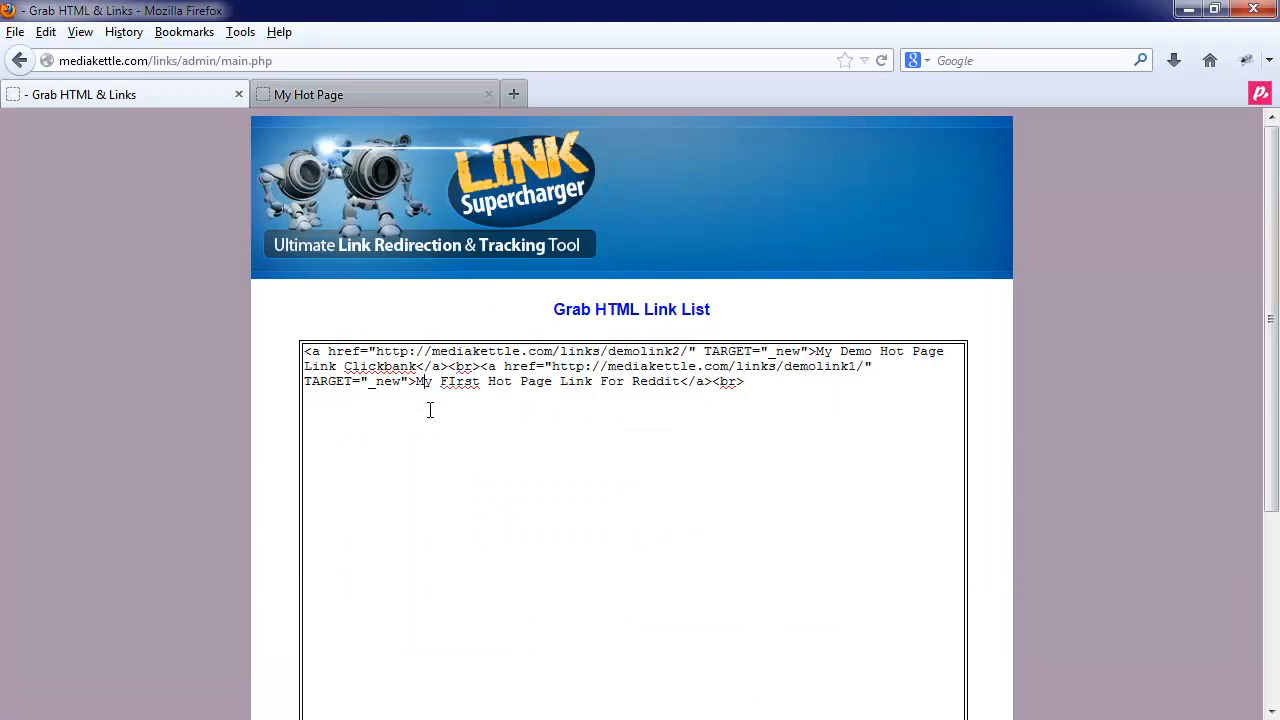
scroll(161, 488, "down", 5)
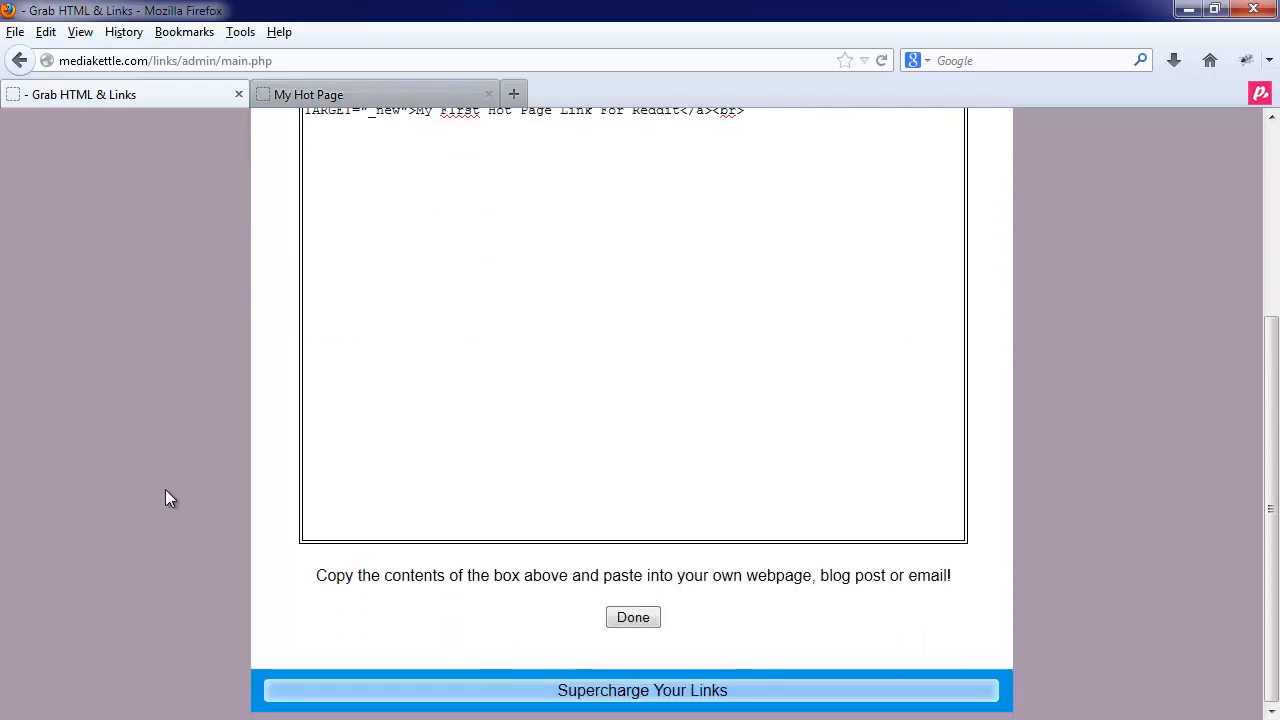
left_click(632, 620)
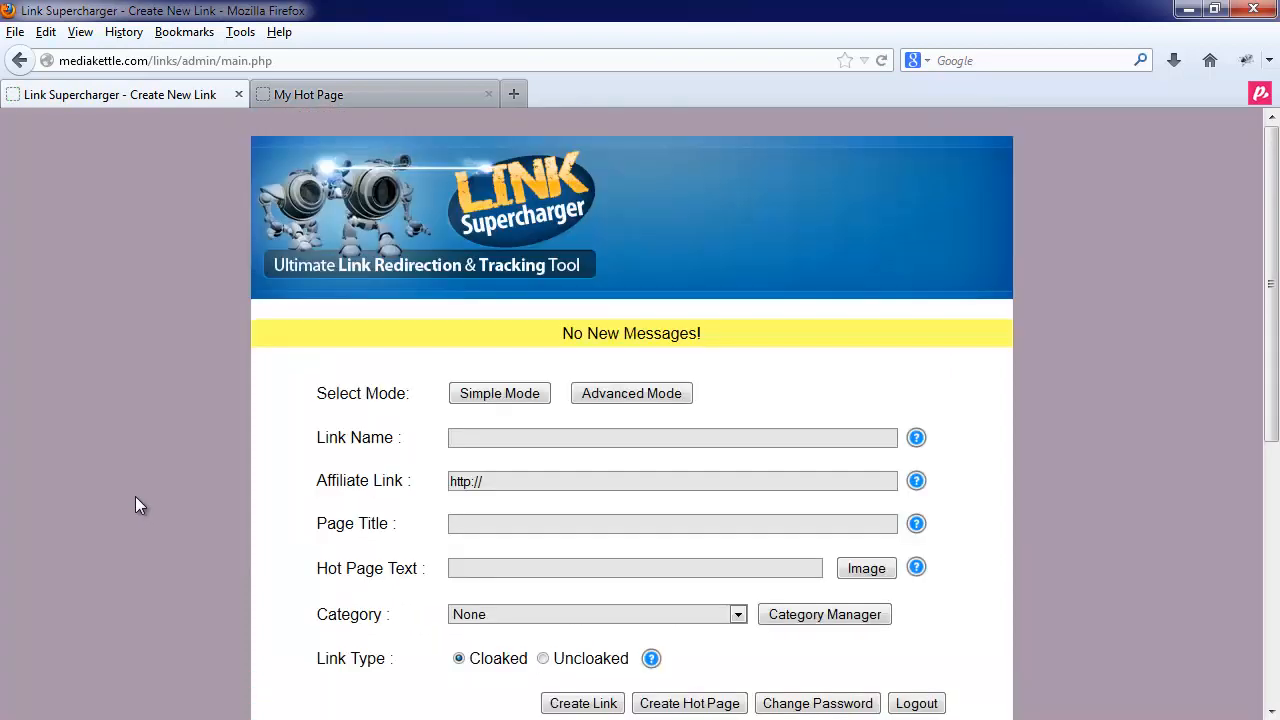
Search the created links for demolink2, then clear the search to list all links again
scroll(138, 496, "down", 4)
scroll(140, 496, "down", 4)
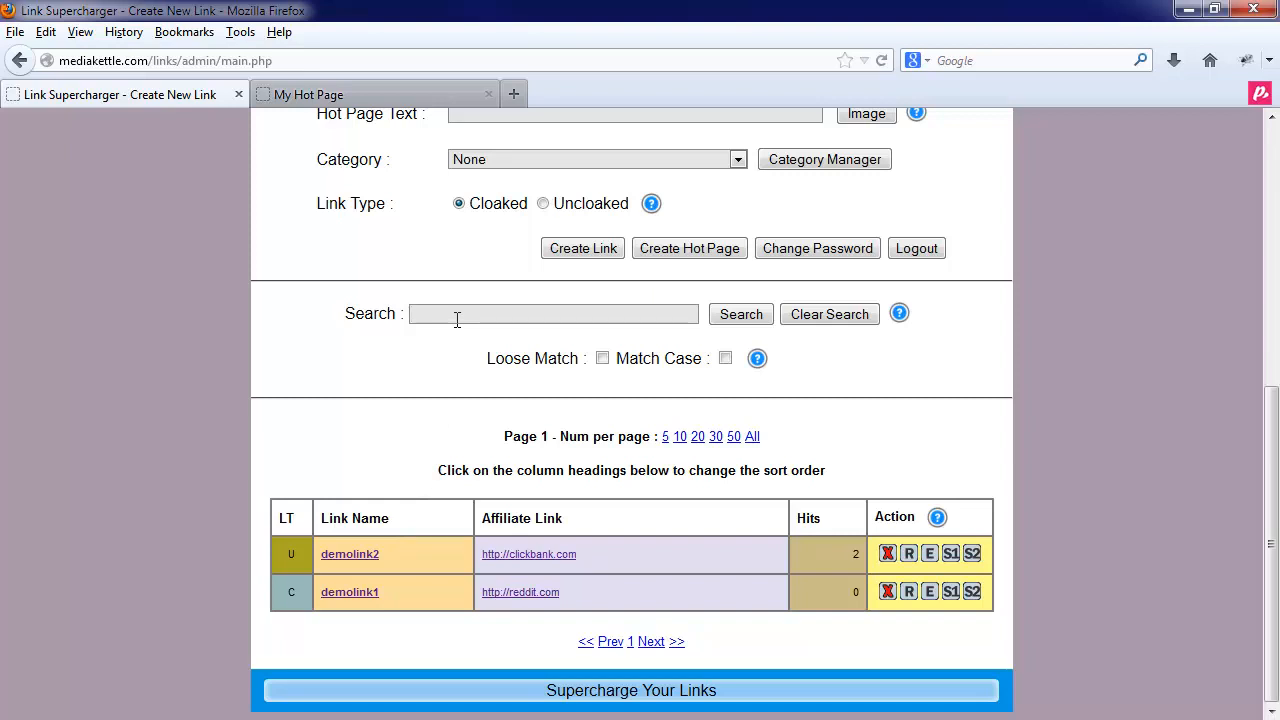
type("demo")
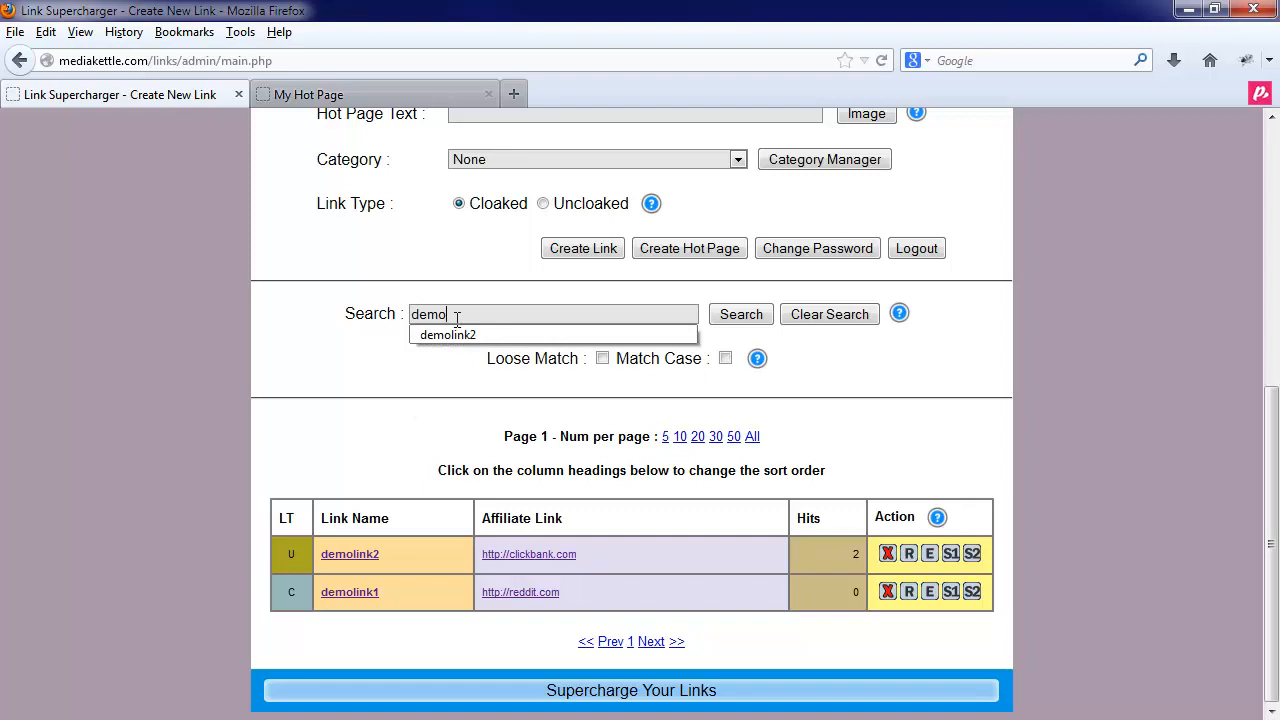
key("Down")
key("Return")
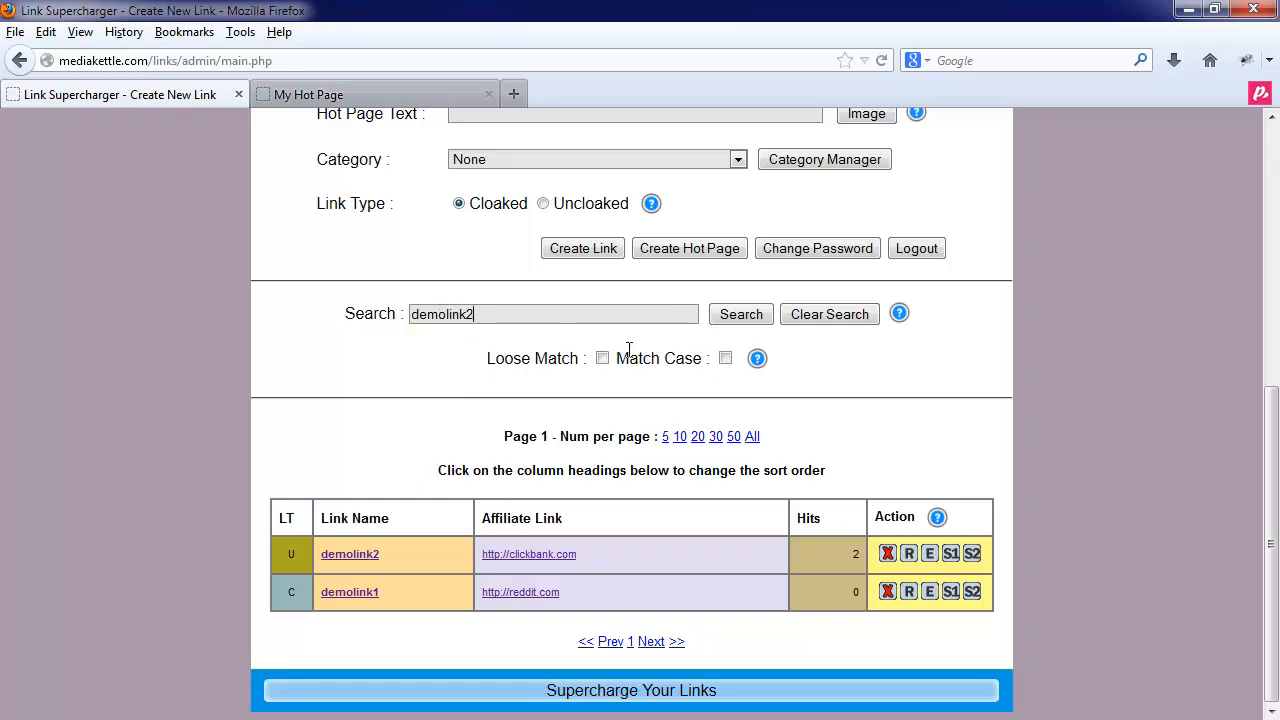
left_click(741, 314)
scroll(598, 546, "down", 3)
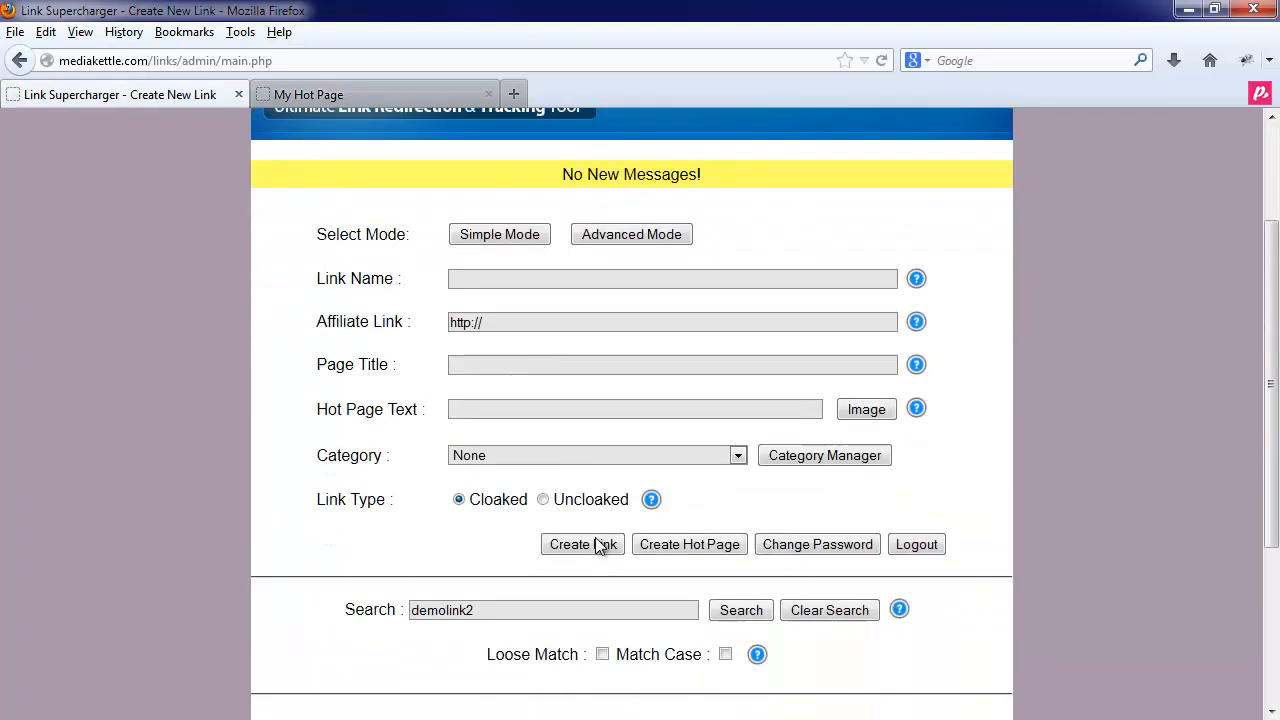
scroll(597, 544, "down", 3)
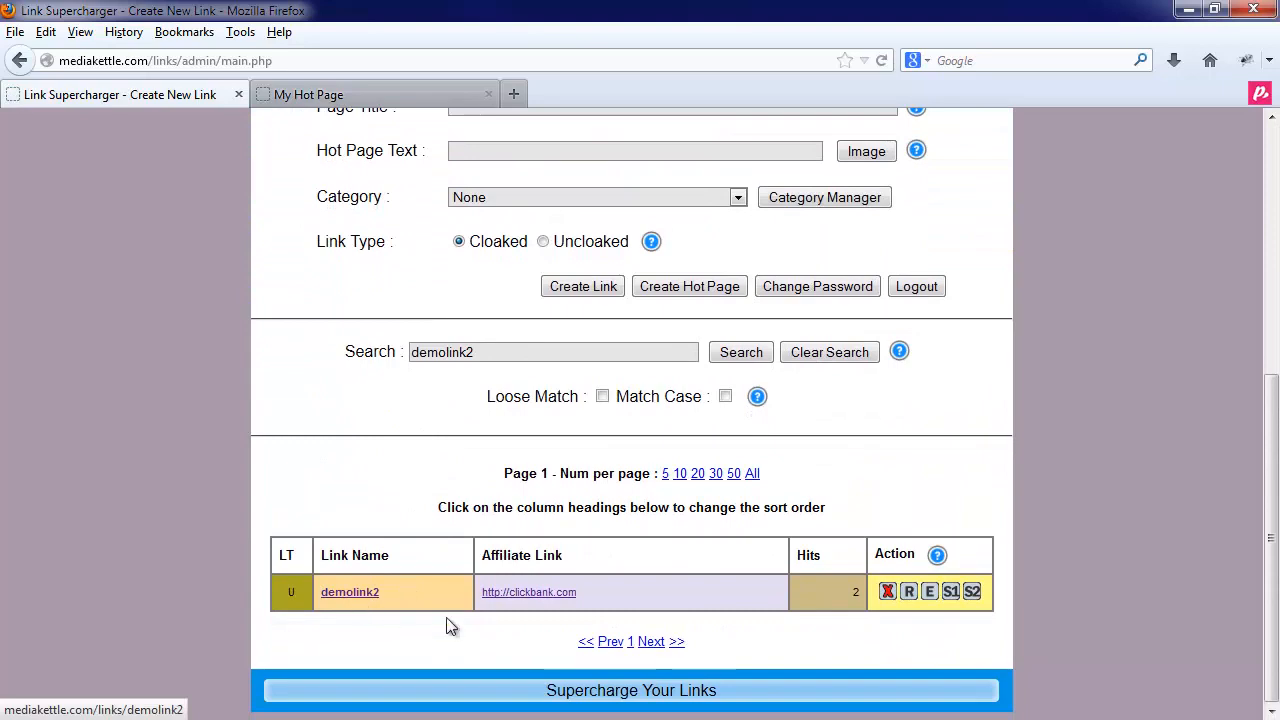
left_click(823, 354)
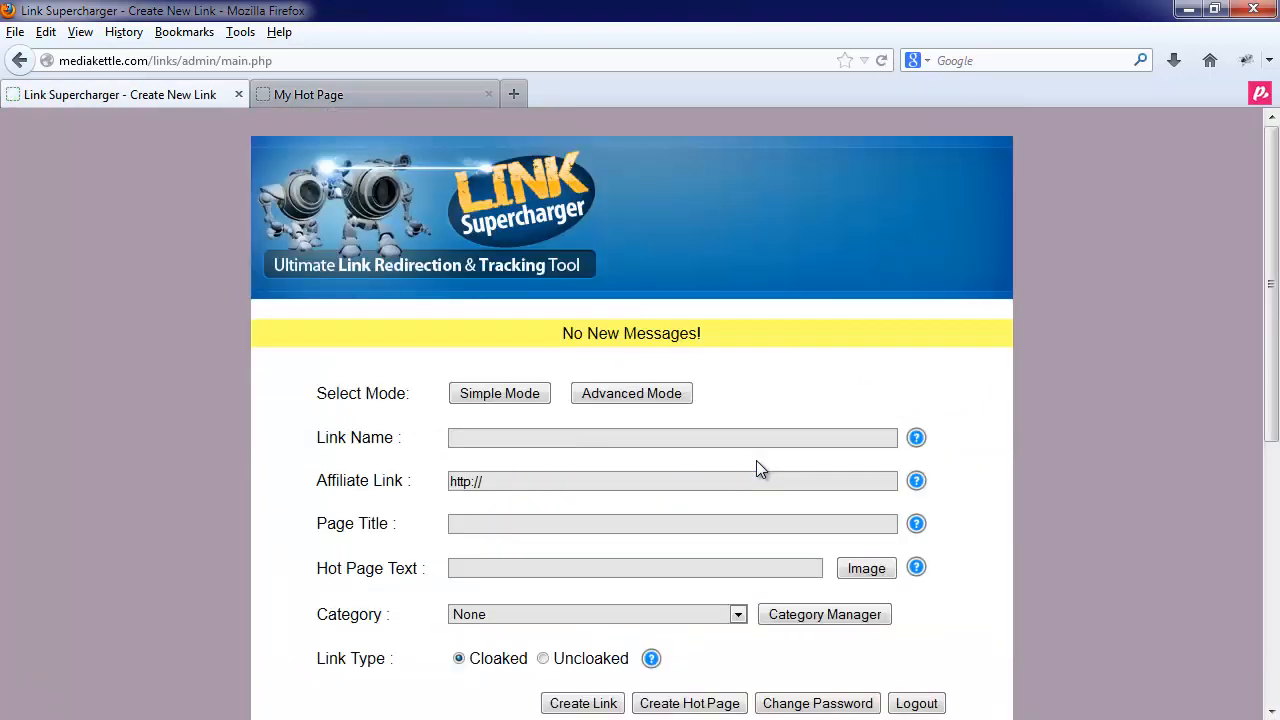
scroll(756, 460, "down", 4)
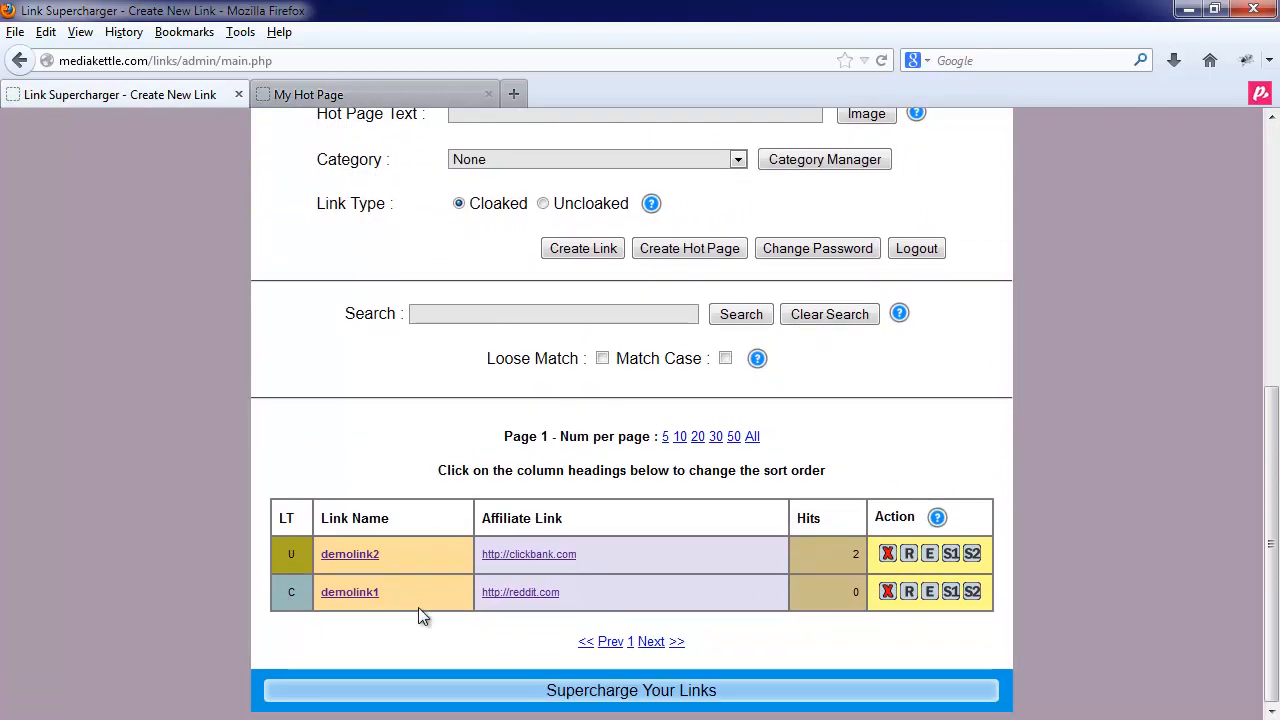
Open the password change form to view its fields and cancel it without entering anything
left_click(808, 255)
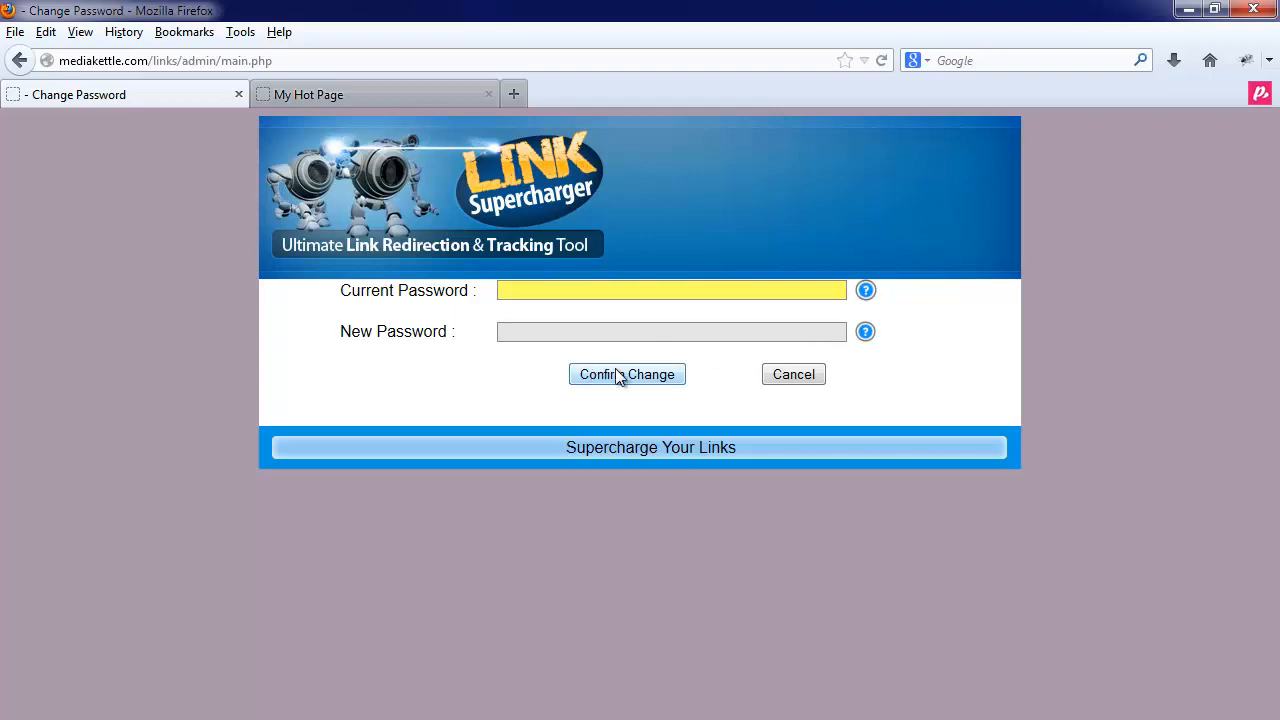
left_click(794, 375)
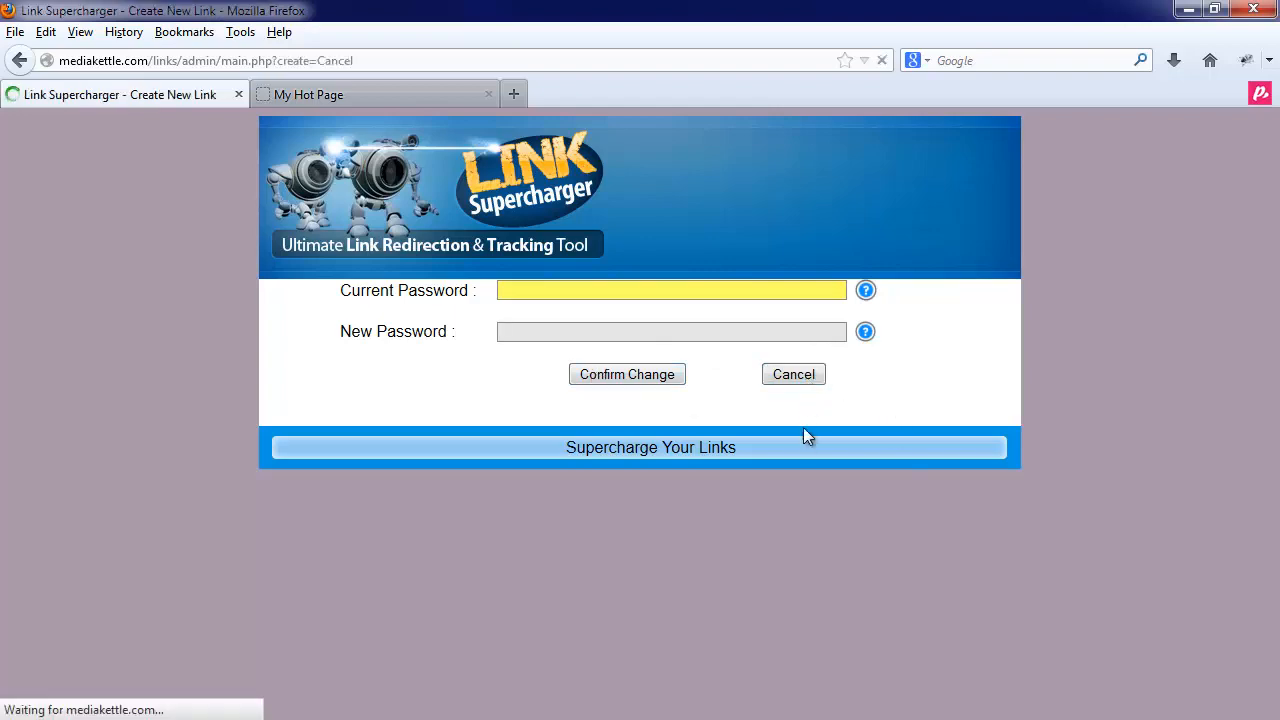
Log out of the Link Supercharger admin page
scroll(822, 550, "down", 5)
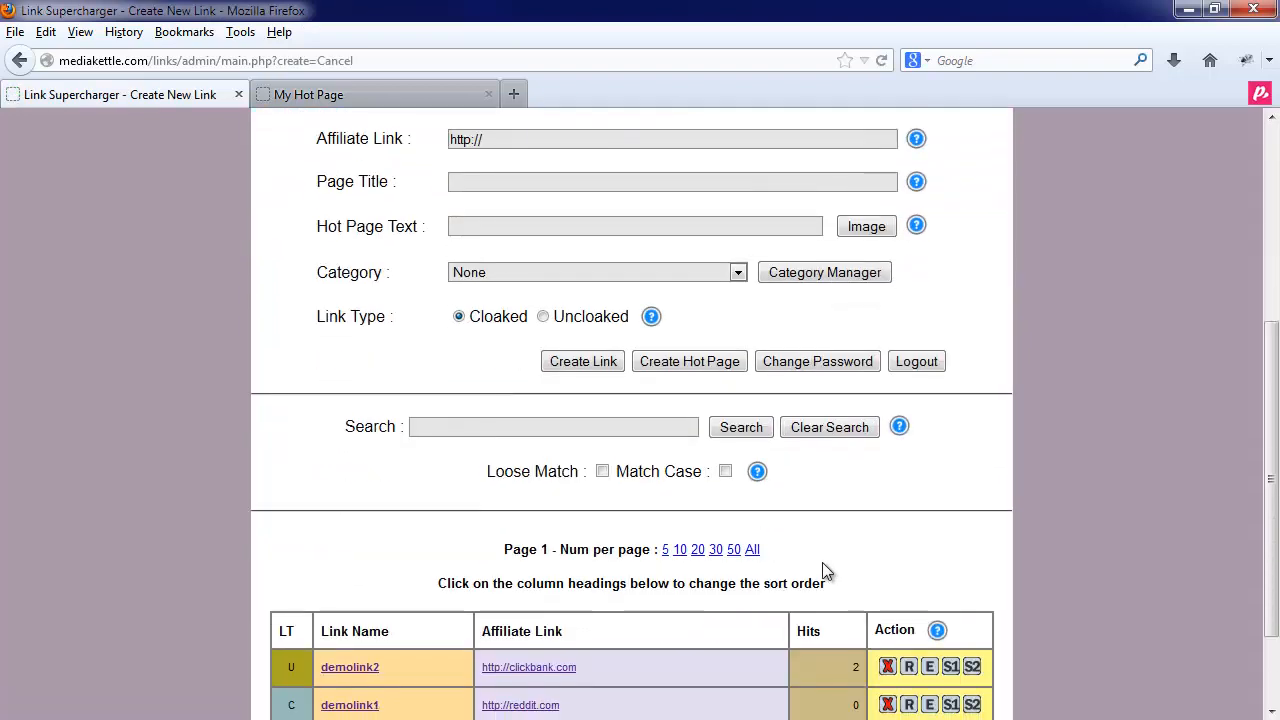
scroll(874, 566, "up", 5)
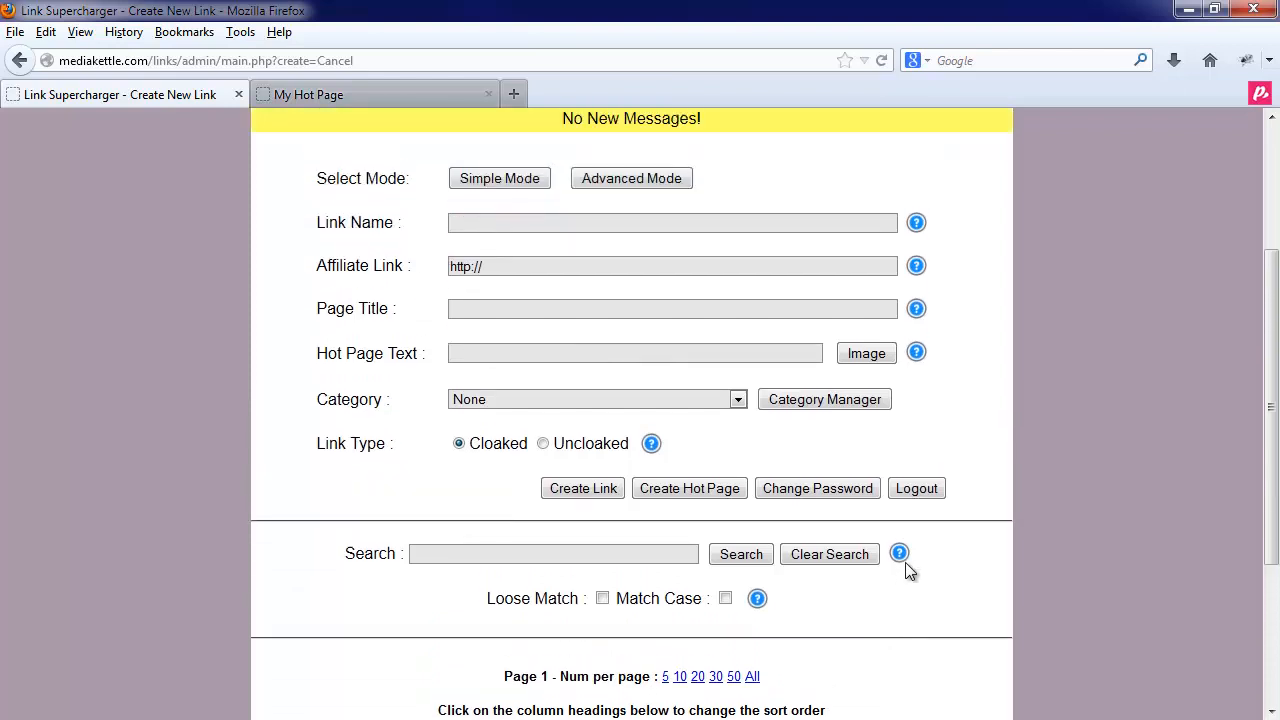
scroll(953, 655, "down", 2)
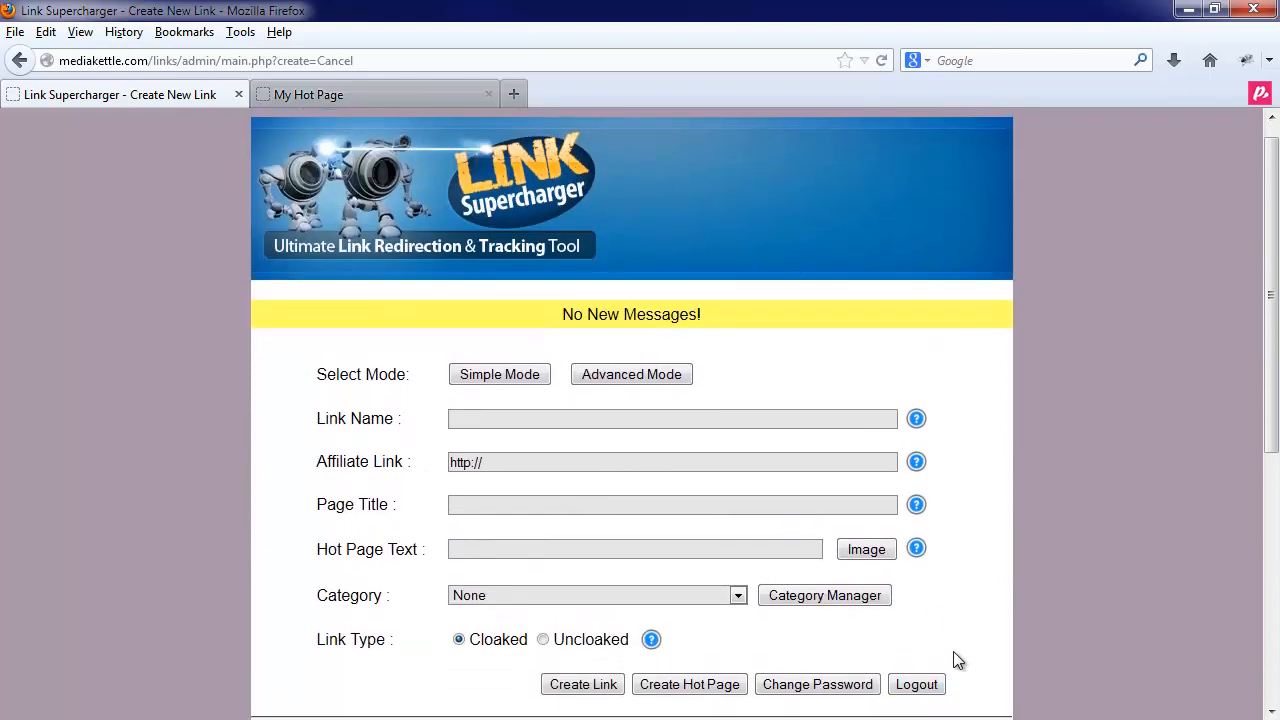
left_click(918, 590)
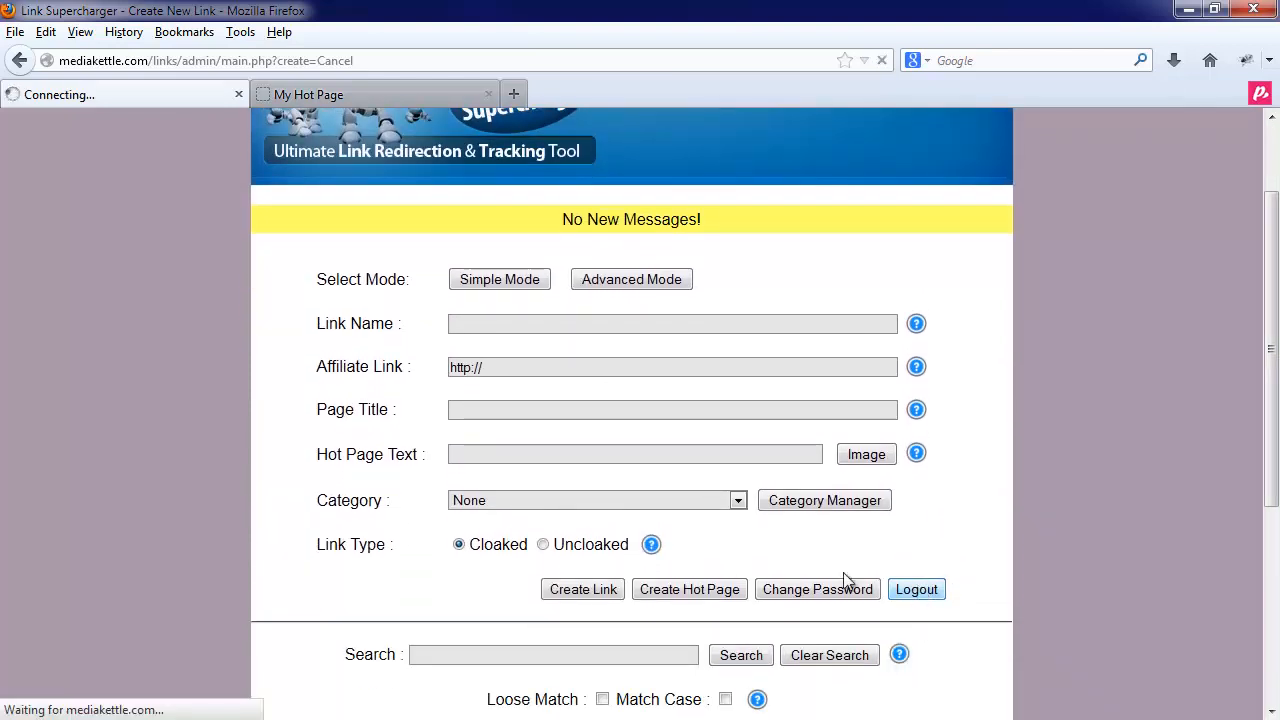